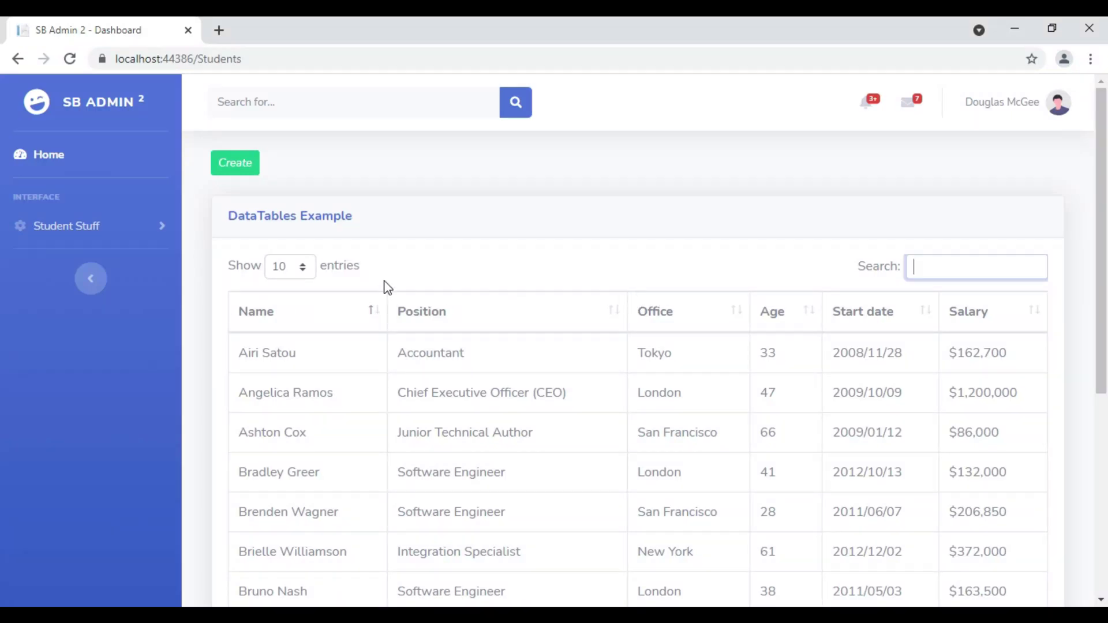
- Collapse and re-expand the sidebar, then restore the Chrome window to a smaller size
left_click(92, 280)
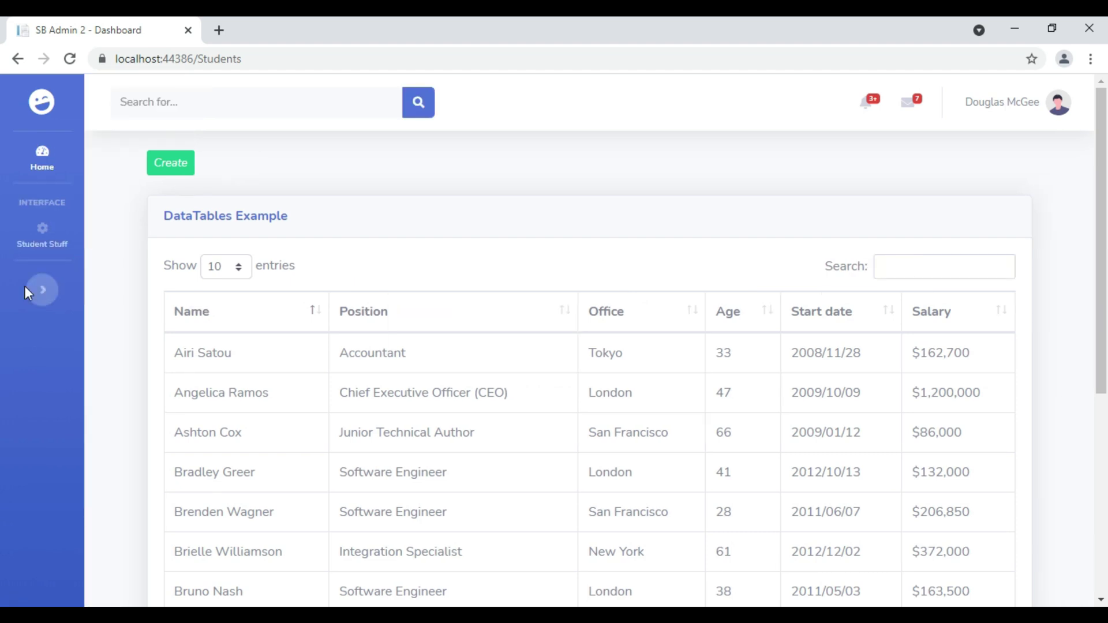
left_click(31, 295)
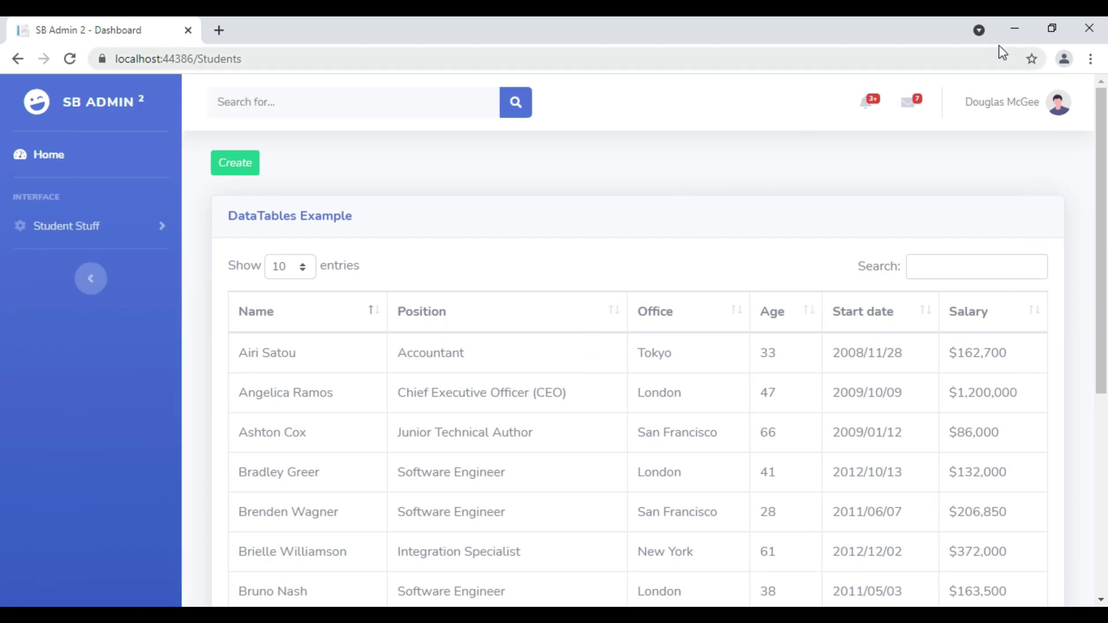
left_click(1051, 29)
scroll(632, 390, "down", 5)
scroll(633, 390, "down", 4)
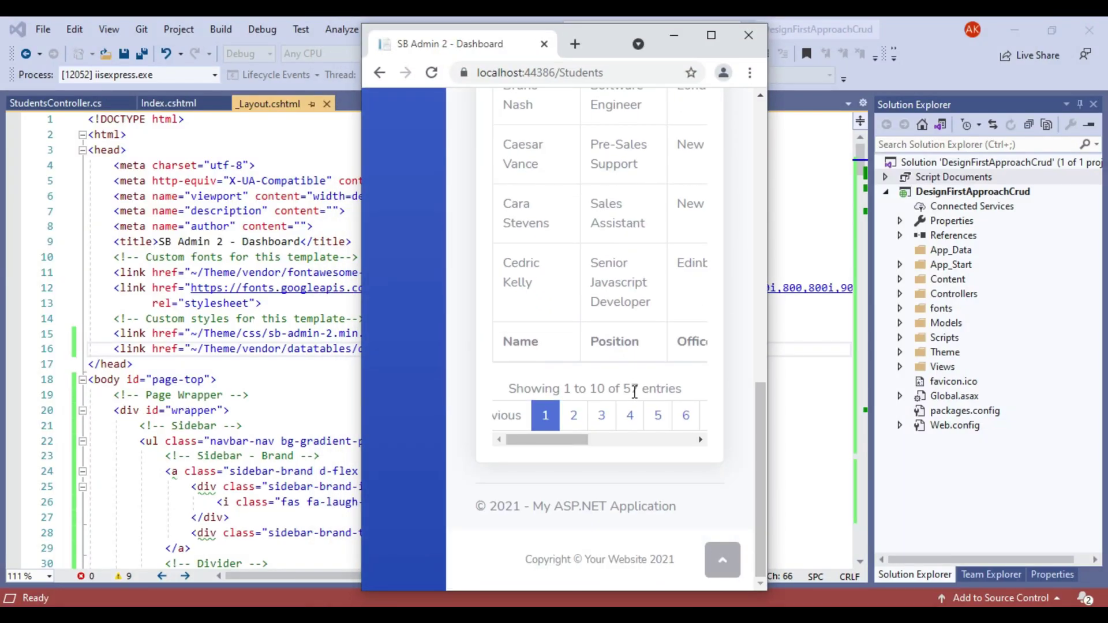
- Page the Students table to page 4 (entries 31–40) and scroll back to the top
left_click(572, 417)
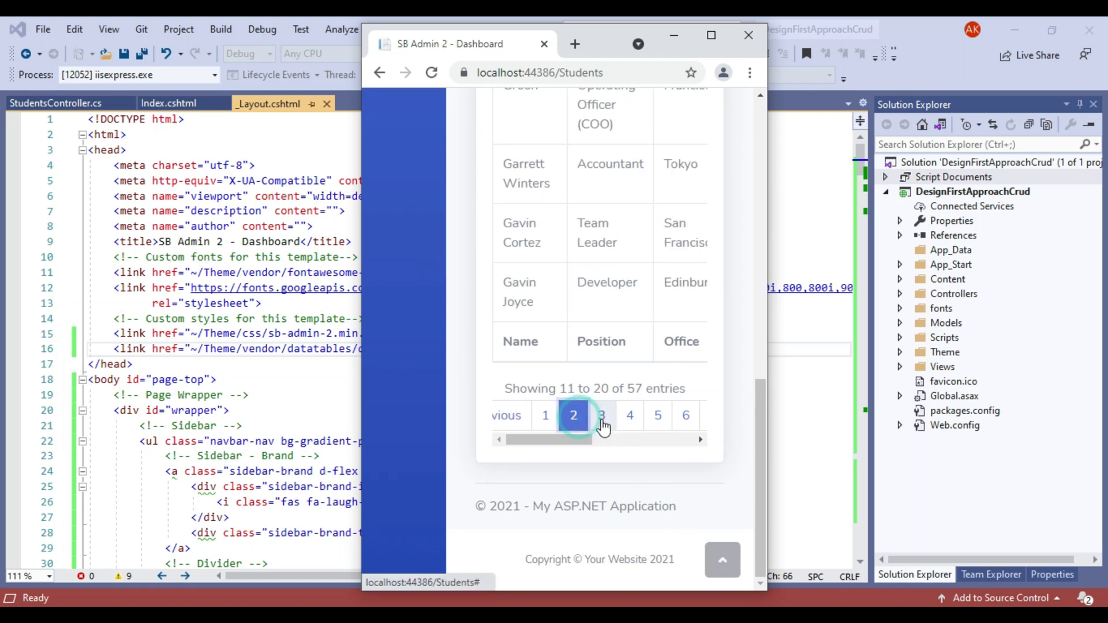
left_click(632, 417)
left_click(722, 559)
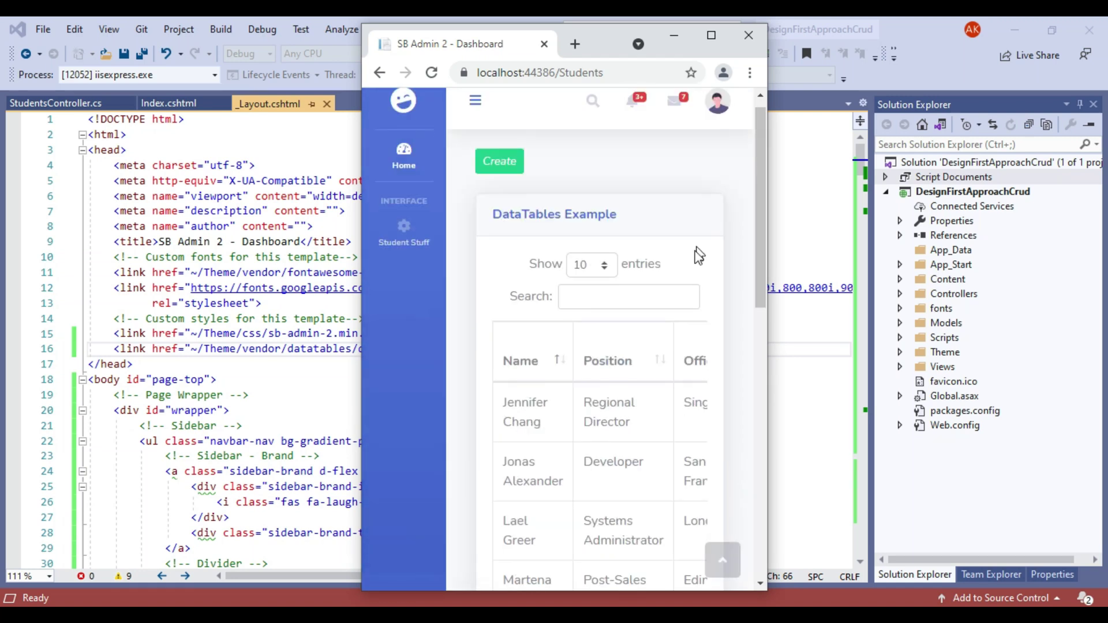
scroll(663, 505, "down", 6)
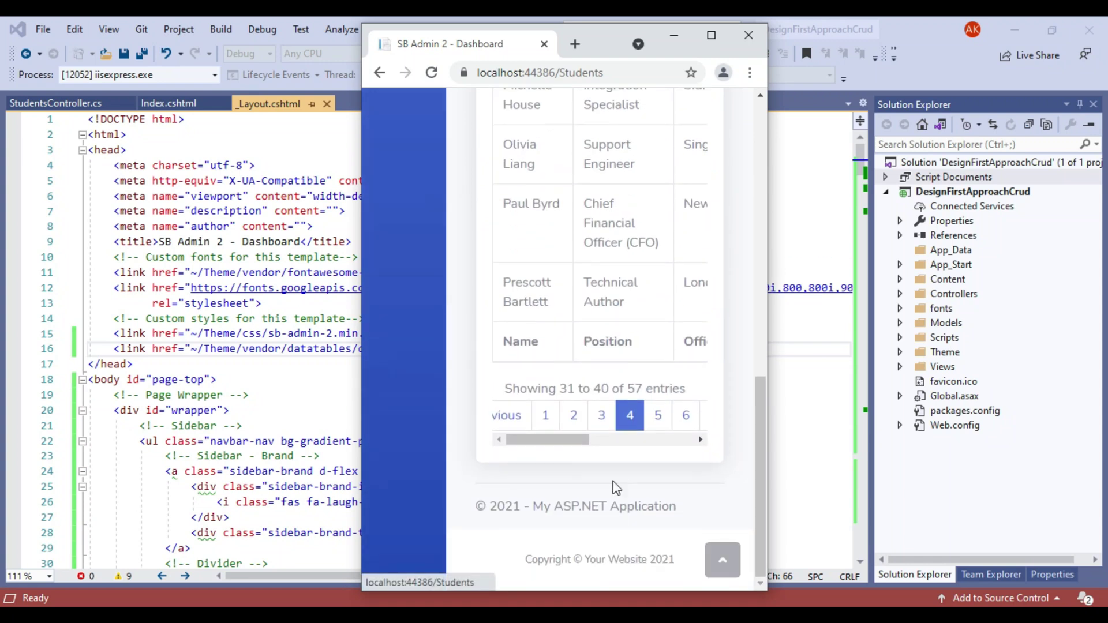
mouse_move(566, 444)
left_mouse_down()
mouse_move(718, 435)
mouse_move(554, 442)
left_mouse_up()
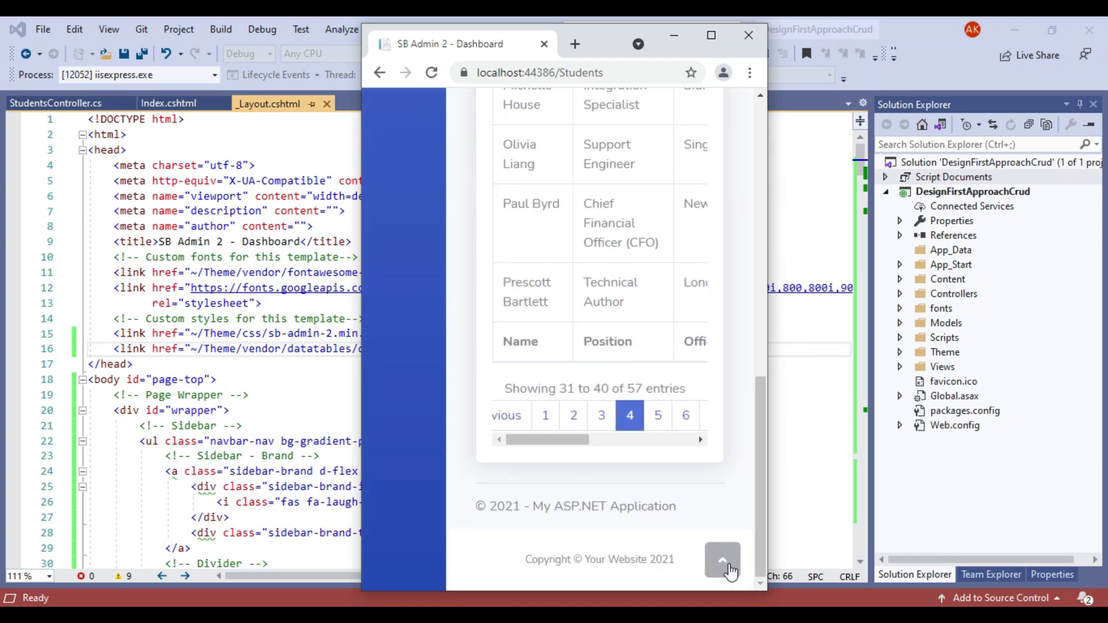
left_click(718, 559)
- Maximize Chrome and show 25, then 100, table rows per page
left_click(710, 34)
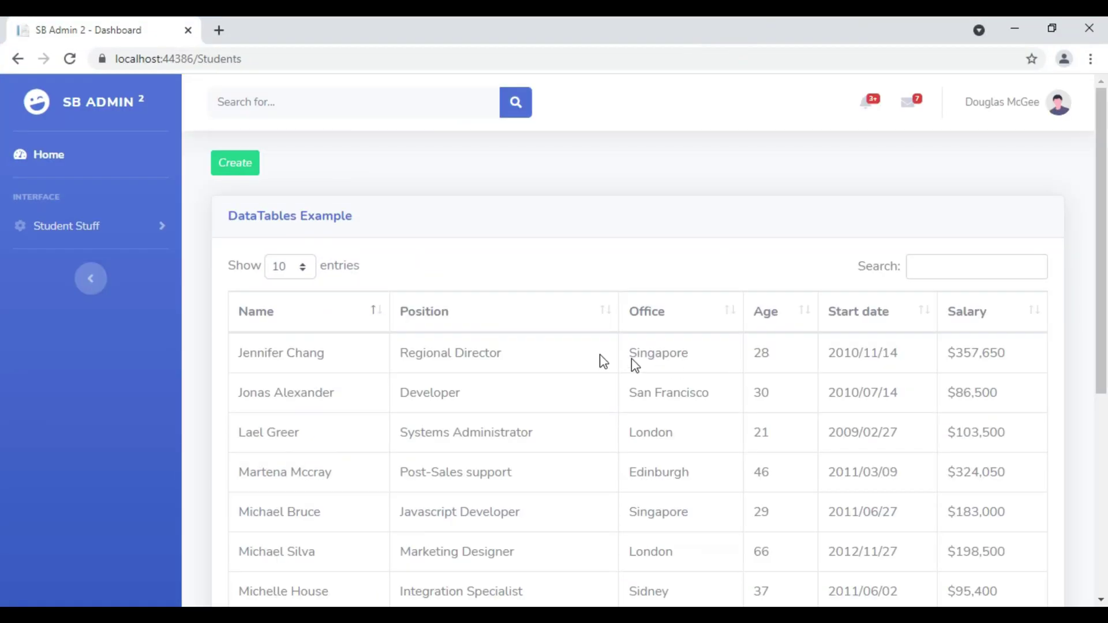
left_click(303, 267)
left_click(286, 303)
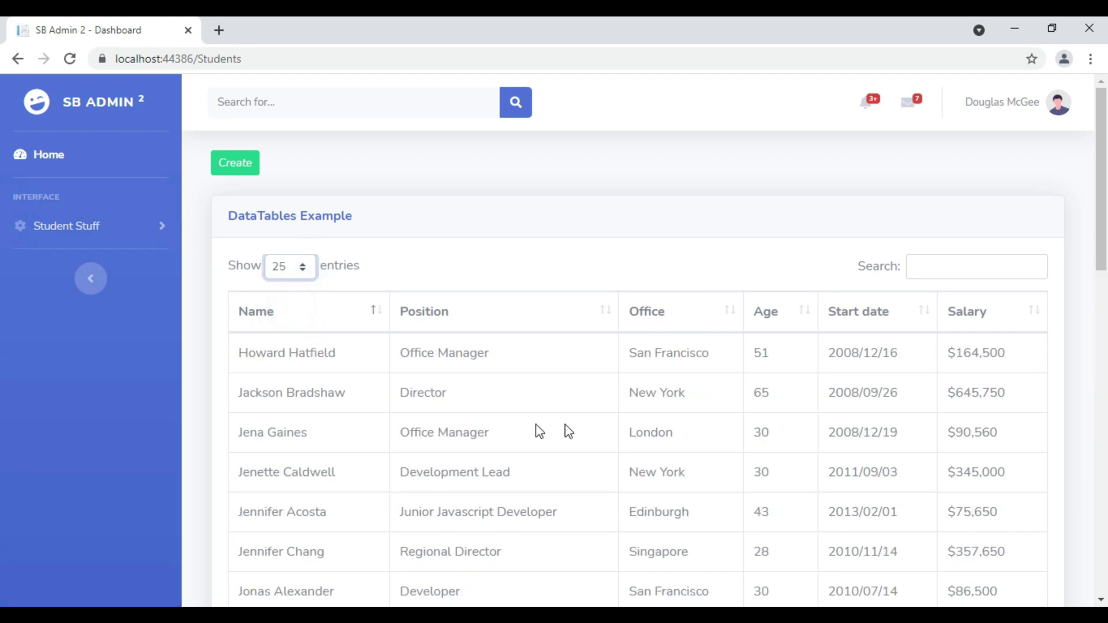
scroll(593, 429, "down", 6)
scroll(600, 430, "up", 3)
scroll(598, 428, "up", 4)
left_click(303, 267)
left_click(296, 334)
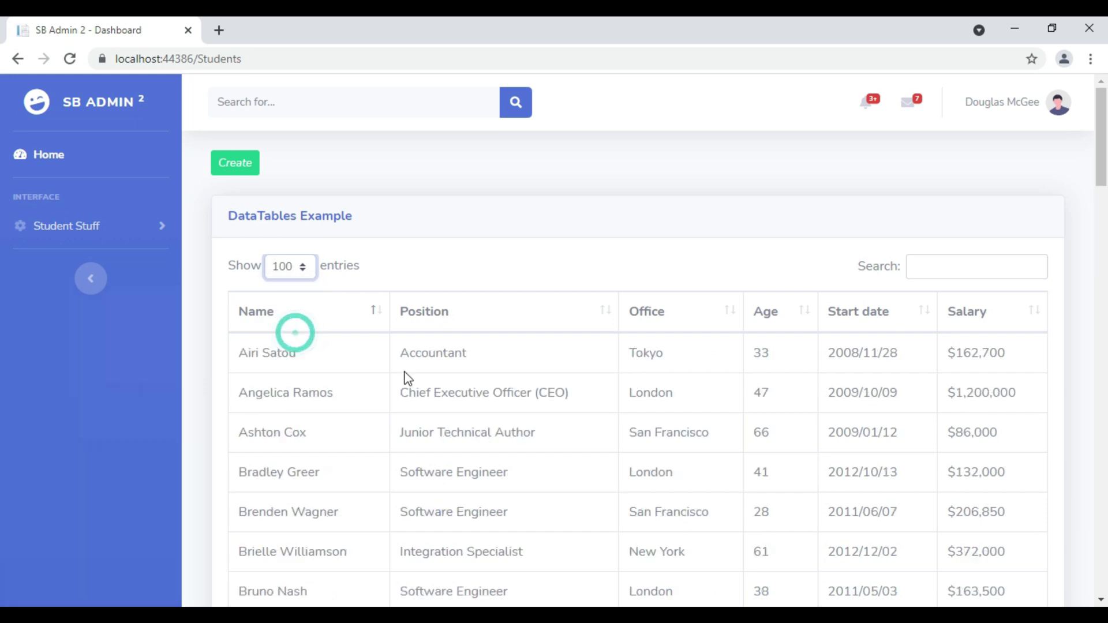
scroll(473, 440, "down", 5)
scroll(475, 437, "down", 5)
scroll(479, 428, "up", 10)
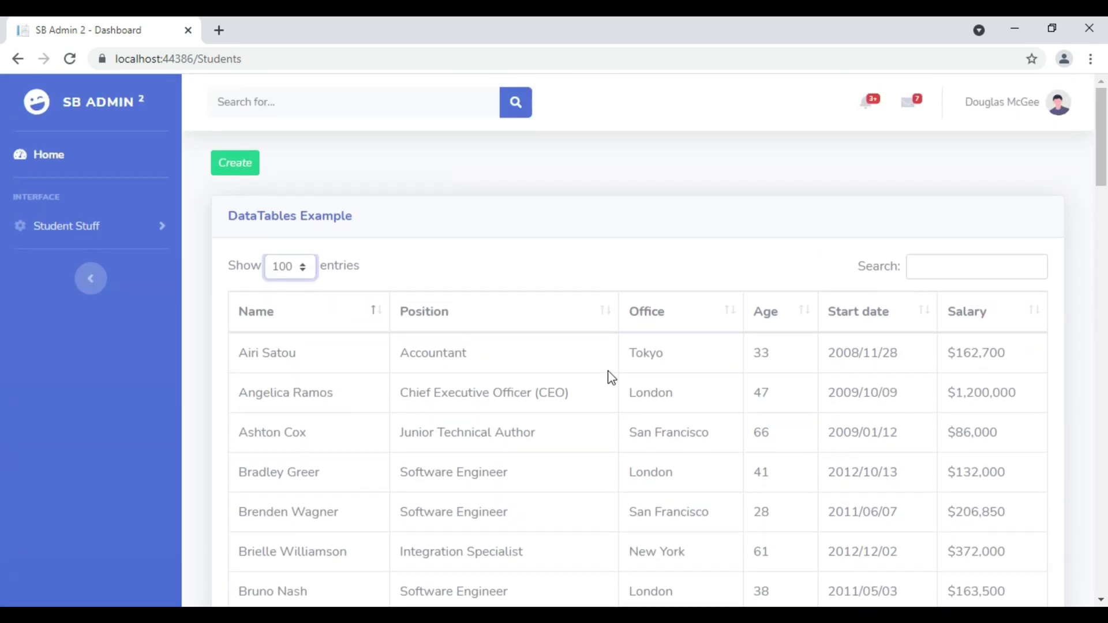
- Sort the table by Name, search for 'angelica', then clear the search
left_click(378, 317)
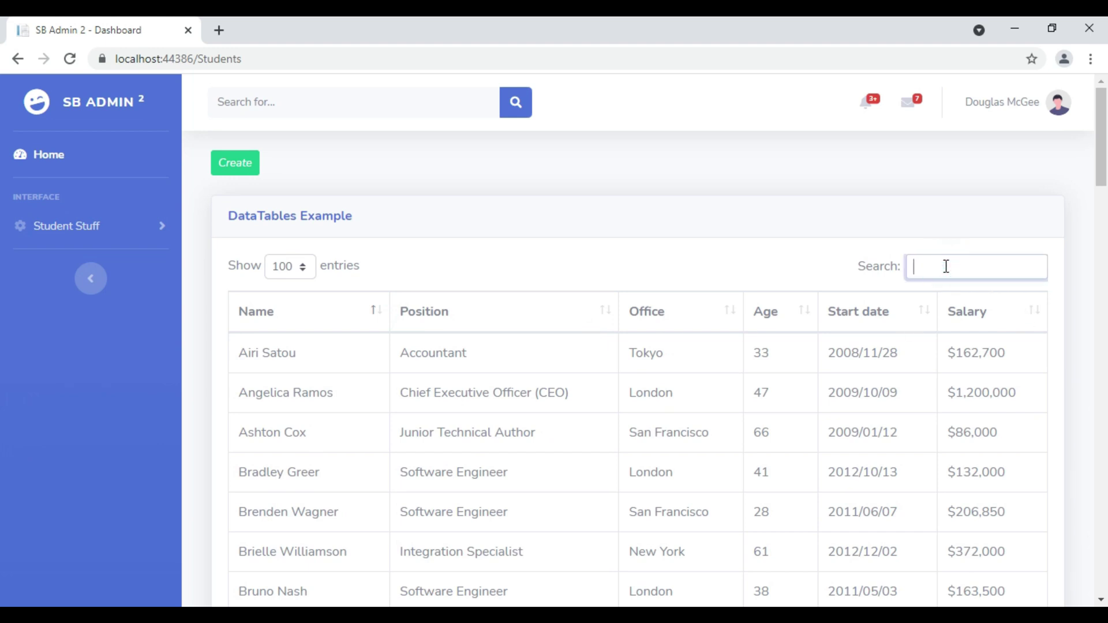
type("airi")
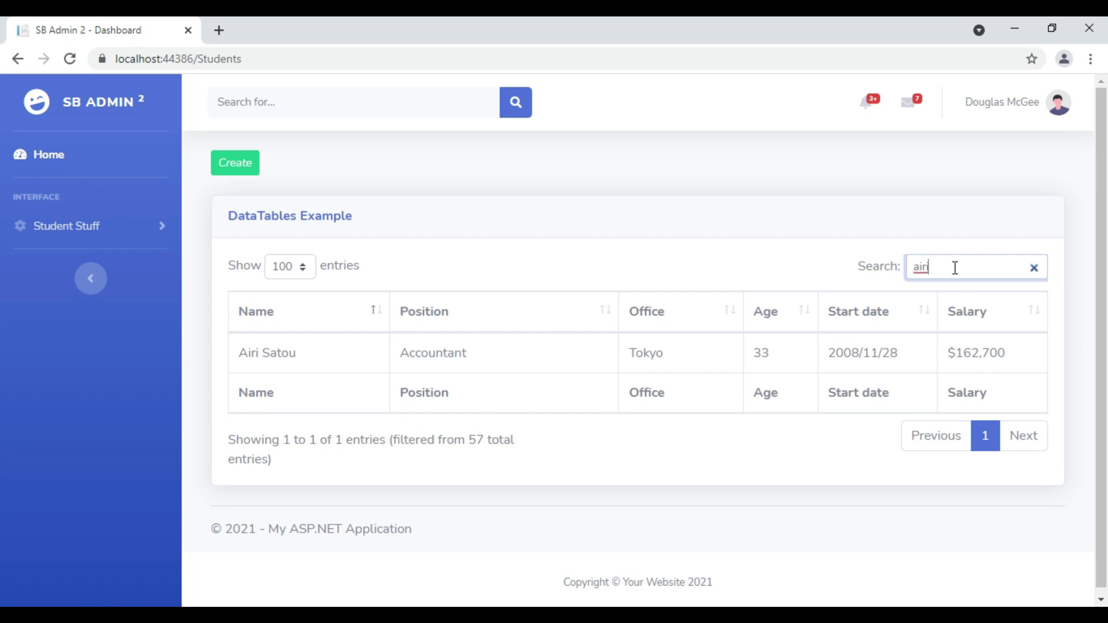
left_click(1034, 269)
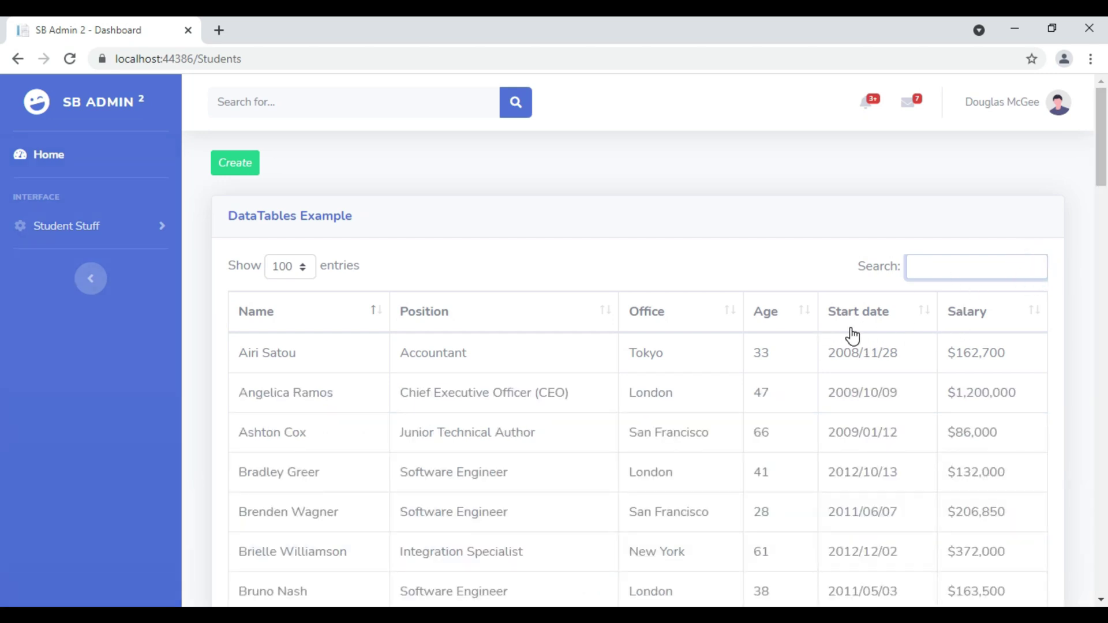
left_click(954, 267)
type("ang")
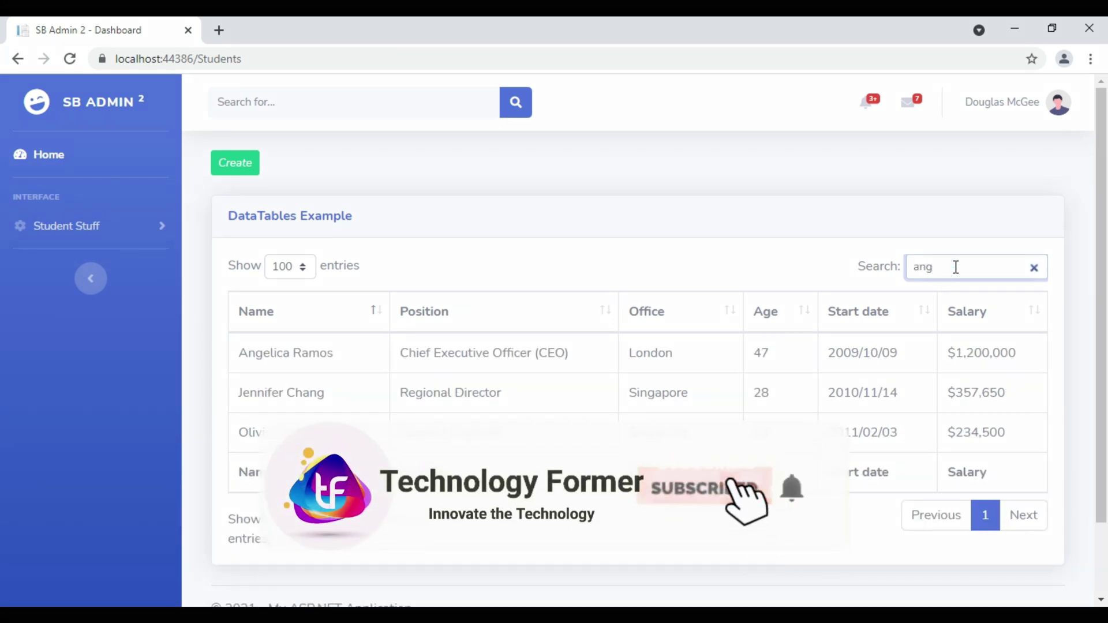
type("elica")
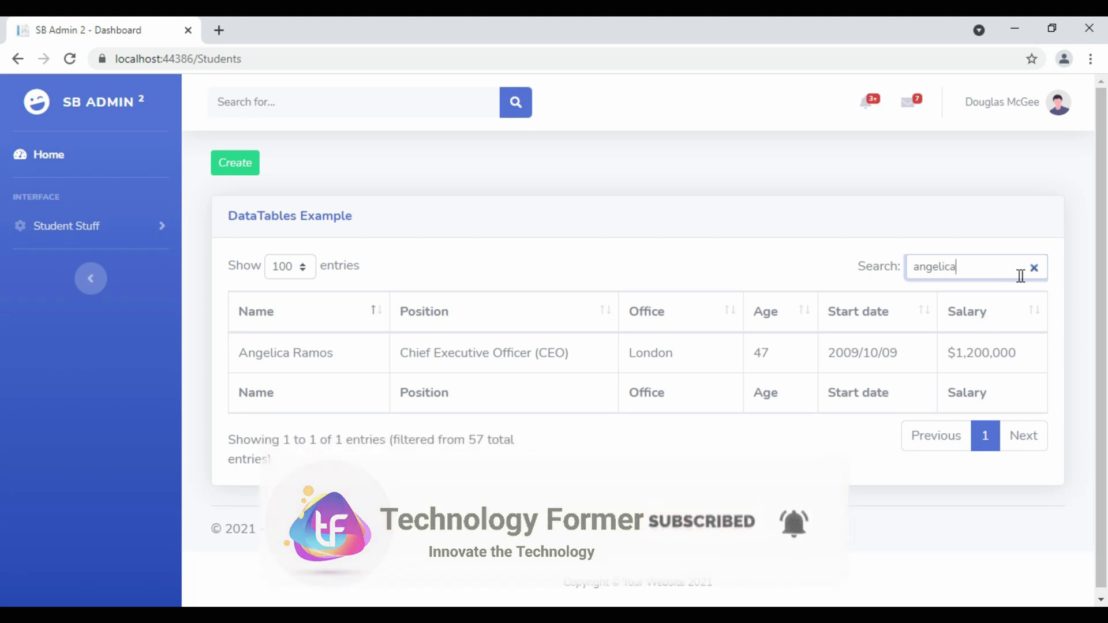
left_click(1033, 268)
scroll(1025, 502, "down", 5)
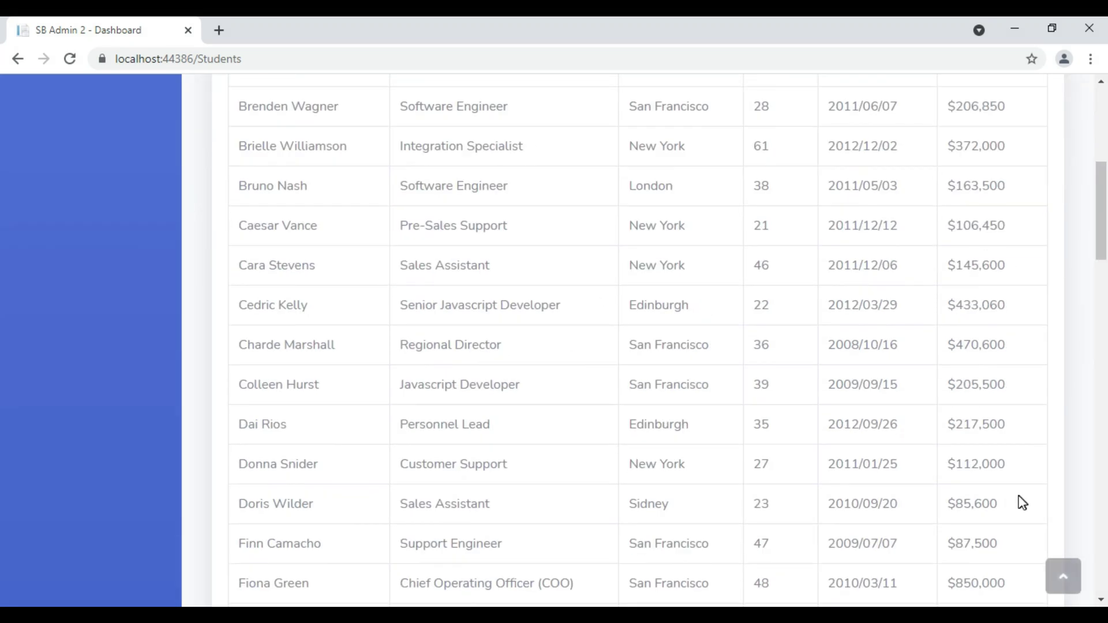
scroll(1023, 504, "down", 4)
scroll(1021, 507, "down", 5)
scroll(1019, 511, "down", 8)
scroll(1019, 510, "down", 4)
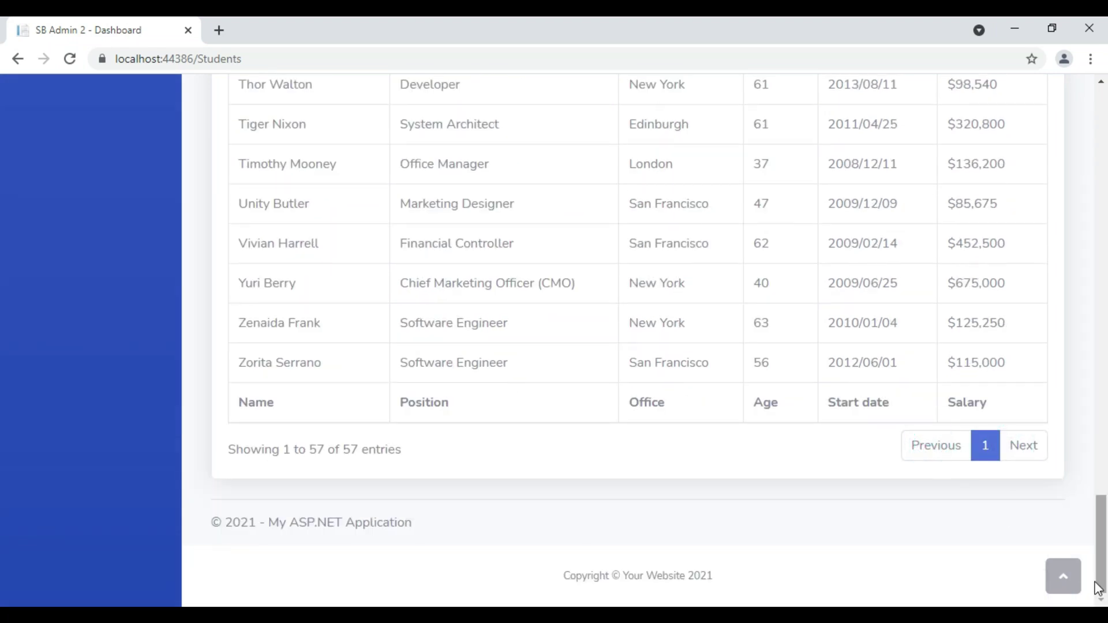
left_click(1062, 576)
- Show 25 rows per page, page to 2 and 3, return to page 1, and collapse the sidebar
left_click(290, 266)
left_click(293, 300)
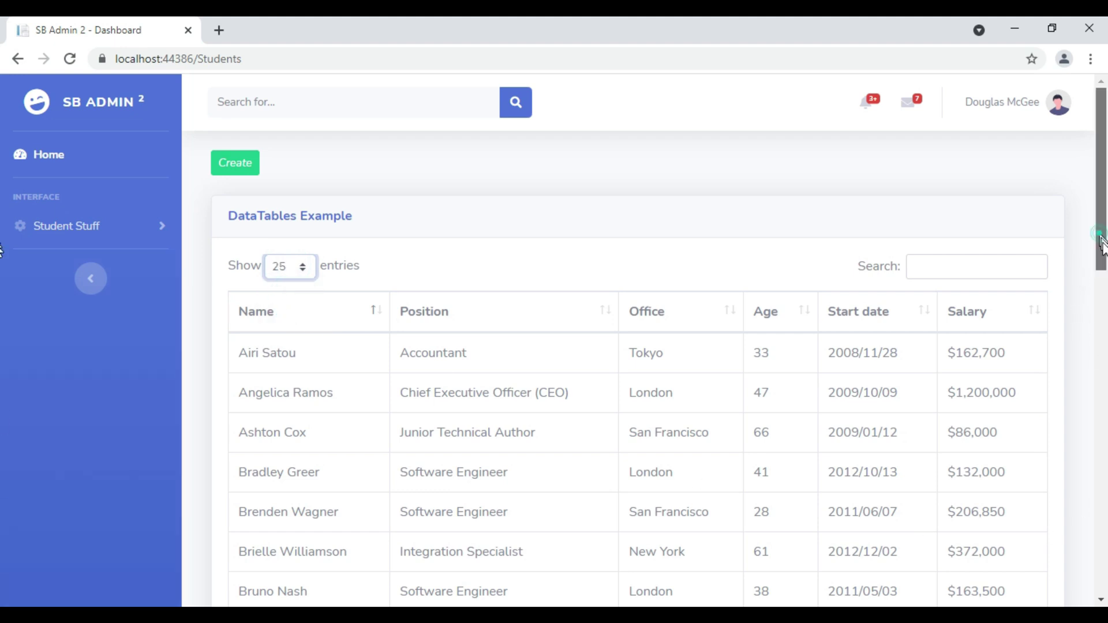
left_click_drag(1096, 235, 1097, 416)
left_click(1021, 444)
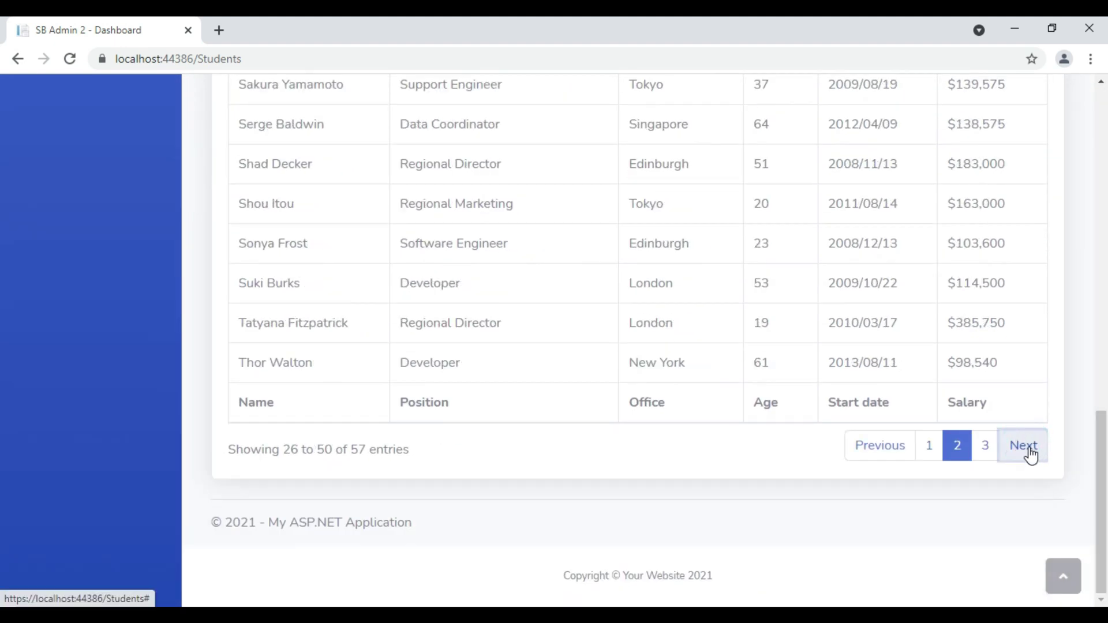
left_click(1026, 449)
left_click(866, 447)
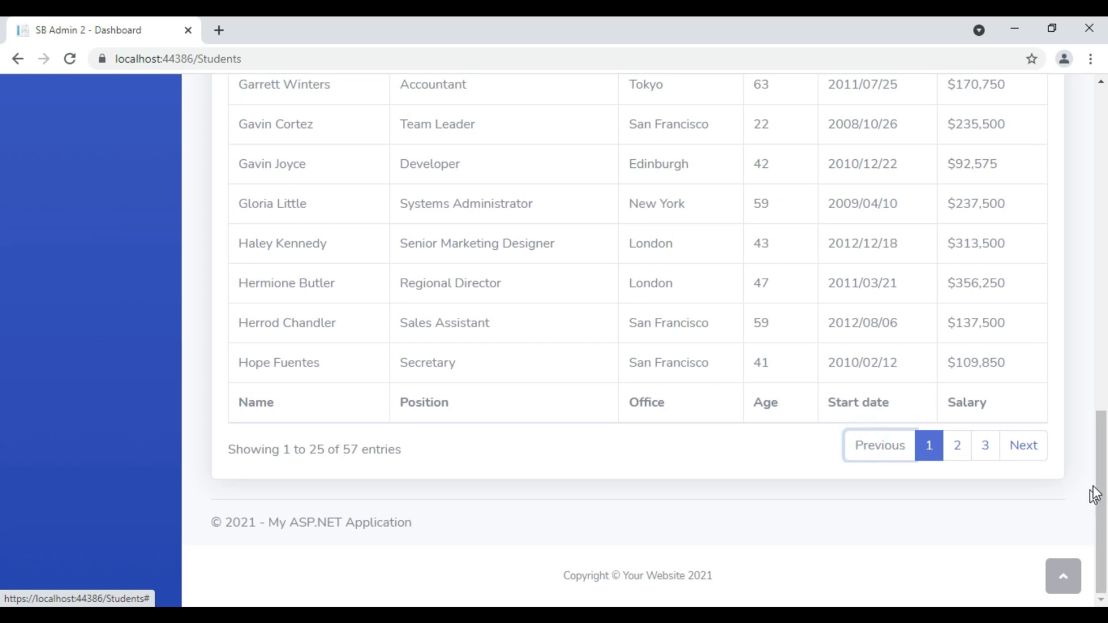
left_click(1062, 578)
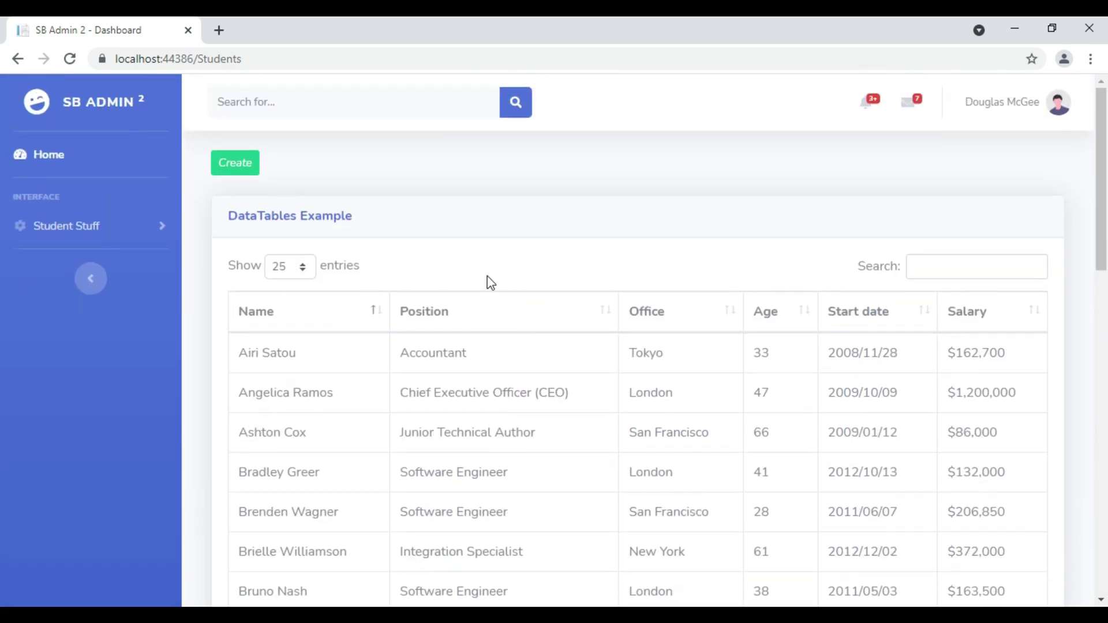
left_click(90, 277)
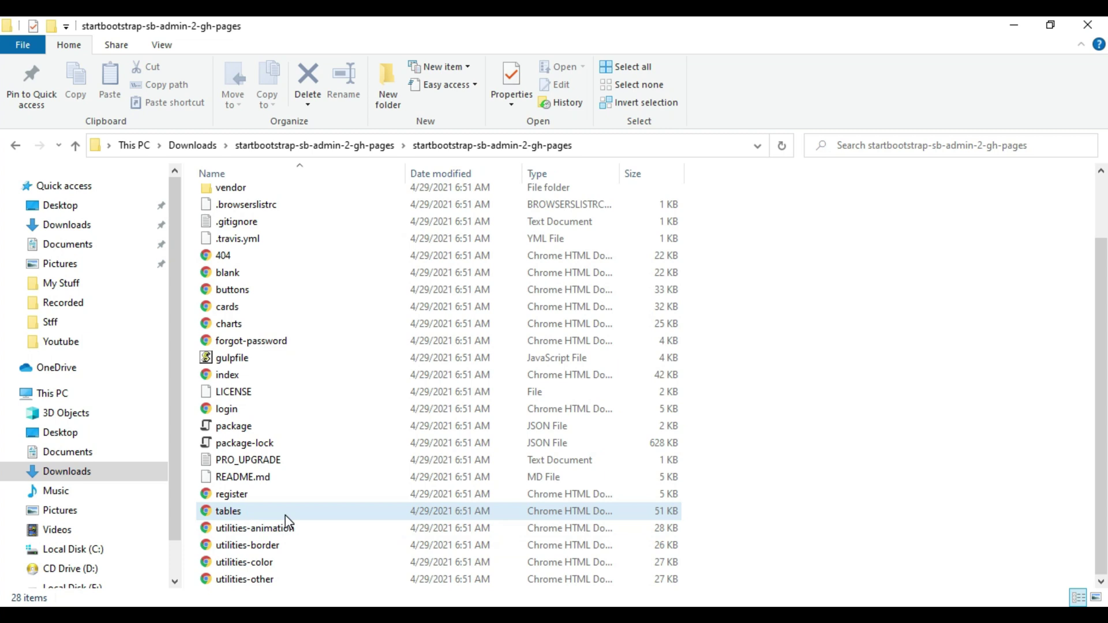
- Select tables.html in the SB Admin 2 folder and bring up its context menu
left_click(234, 517)
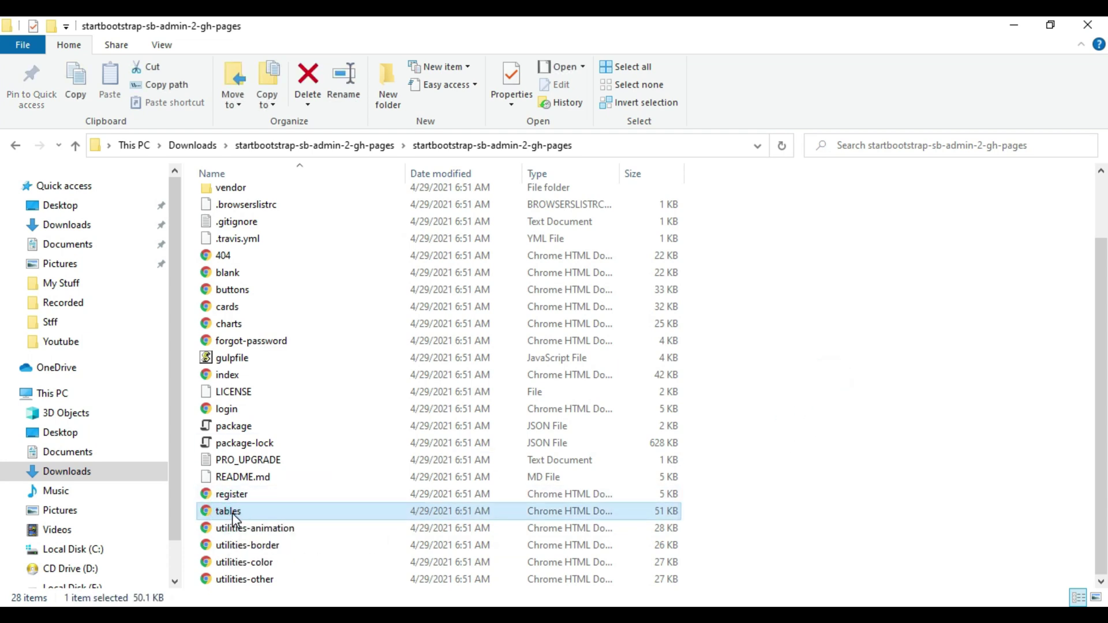
right_click(230, 512)
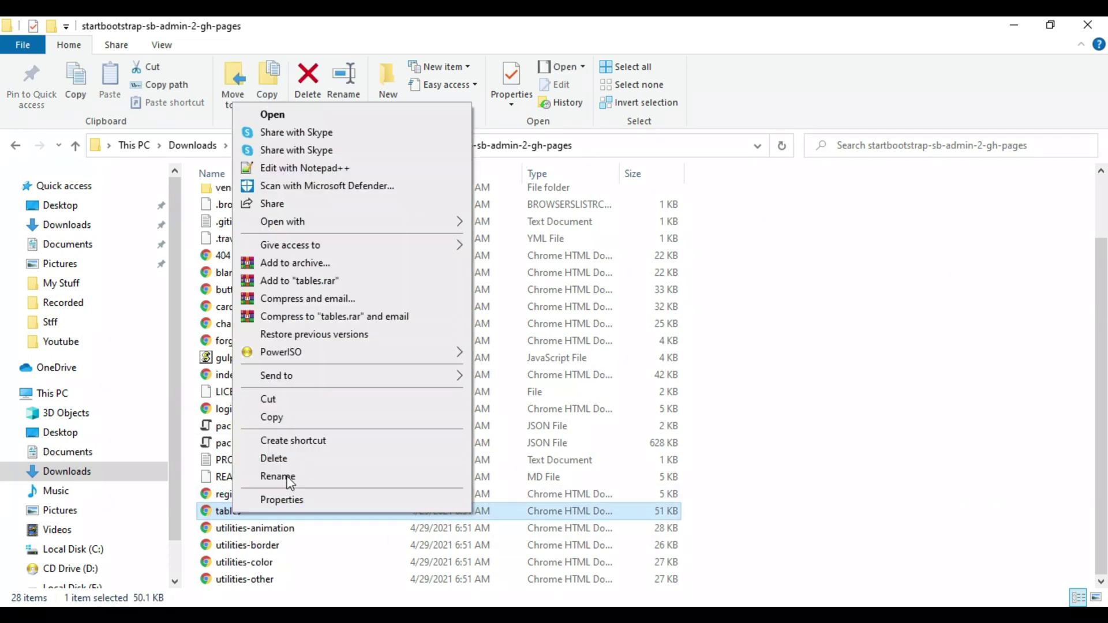
- Open tables.html in Notepad++ and inspect the heading and DataTables example card markup
left_click(304, 169)
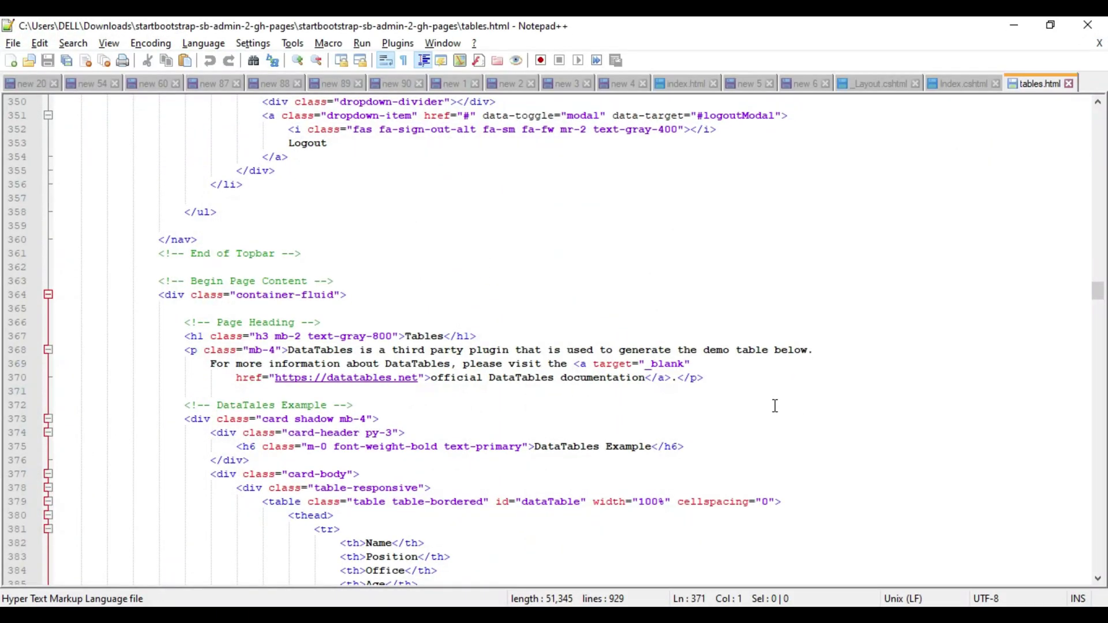
left_click(823, 337)
scroll(818, 368, "down", 1)
scroll(537, 274, "down", 2)
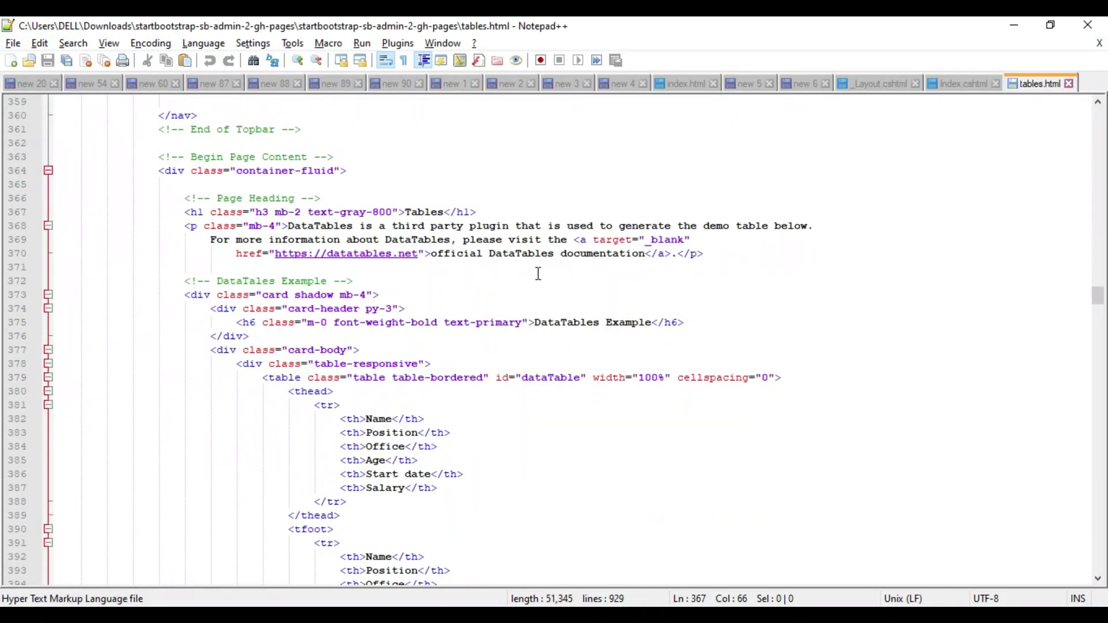
double_click(430, 214)
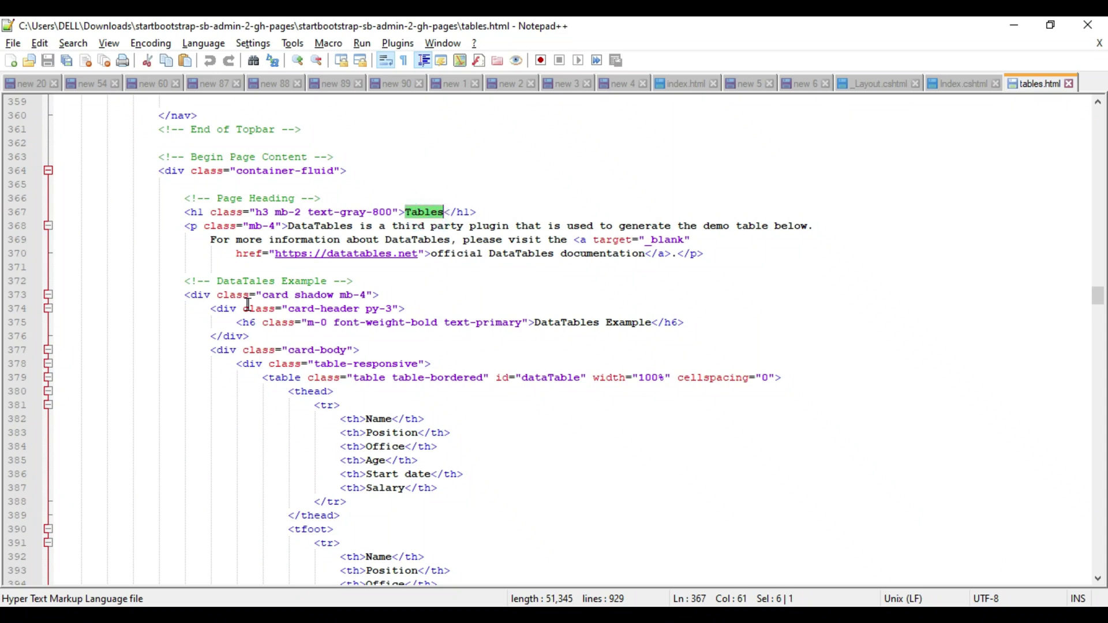
double_click(247, 282)
type("DataTables")
left_click(183, 283)
double_click(247, 282)
double_click(304, 281)
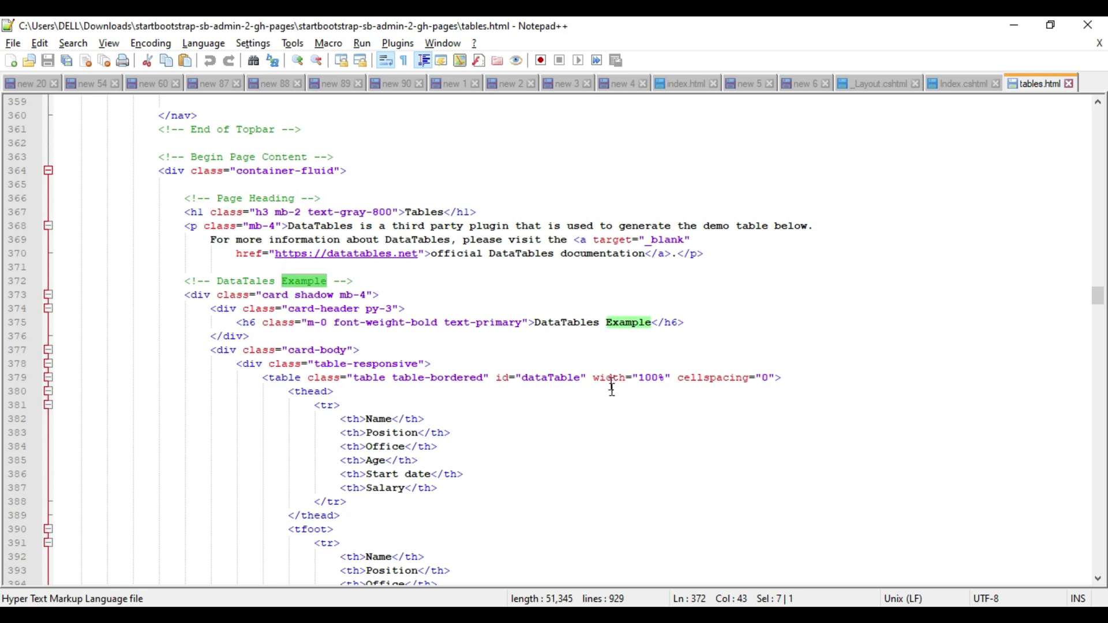
double_click(574, 323)
- Select from the DataTales Example comment through the closing card div on line 861, and copy it
left_click(183, 282)
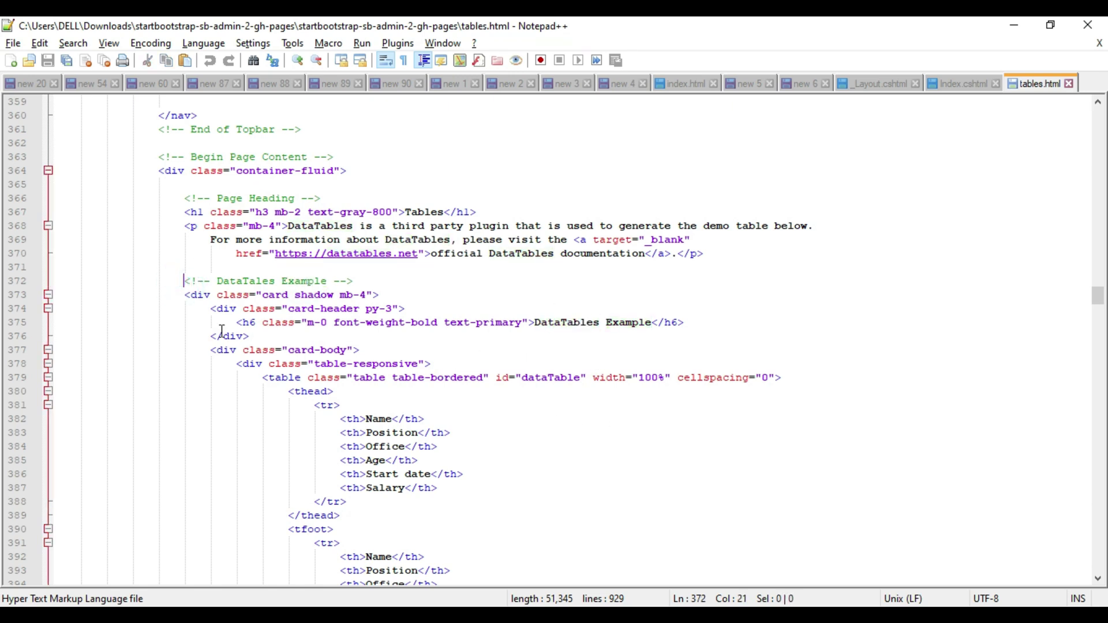
left_click(185, 295)
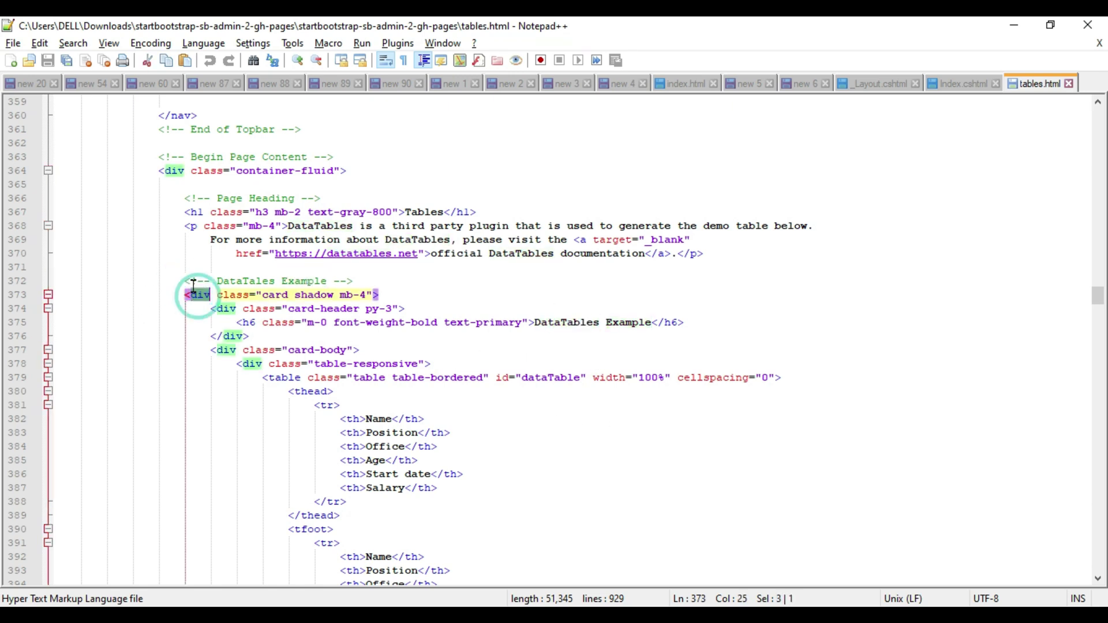
left_click(185, 281)
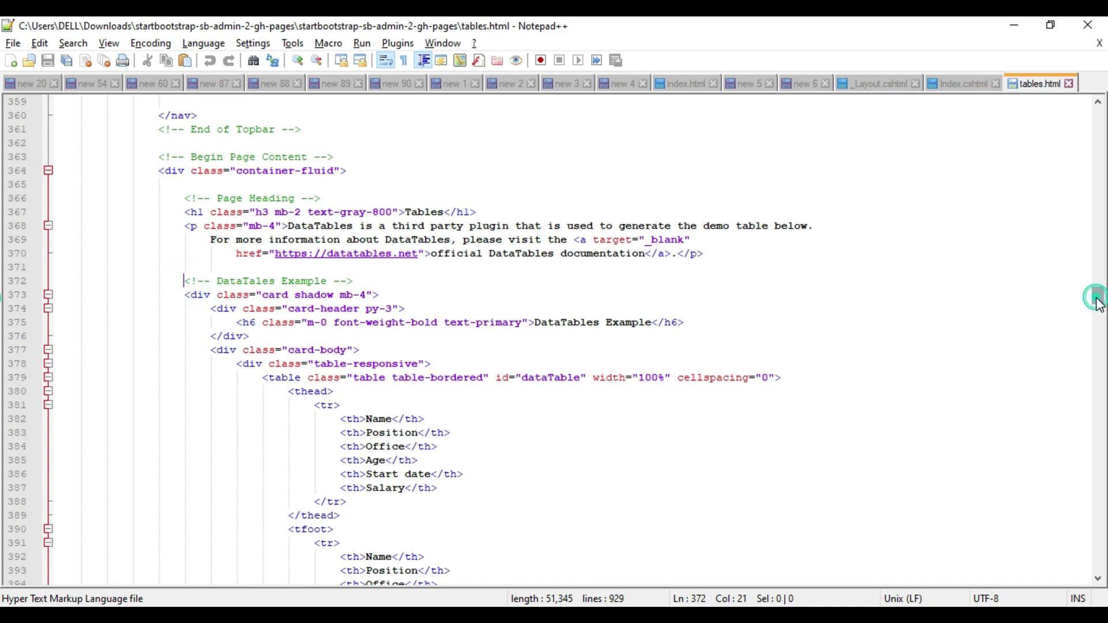
left_click_drag(1099, 309, 1101, 443)
left_click_drag(3, 447, 3, 548)
left_click(275, 236, "shift")
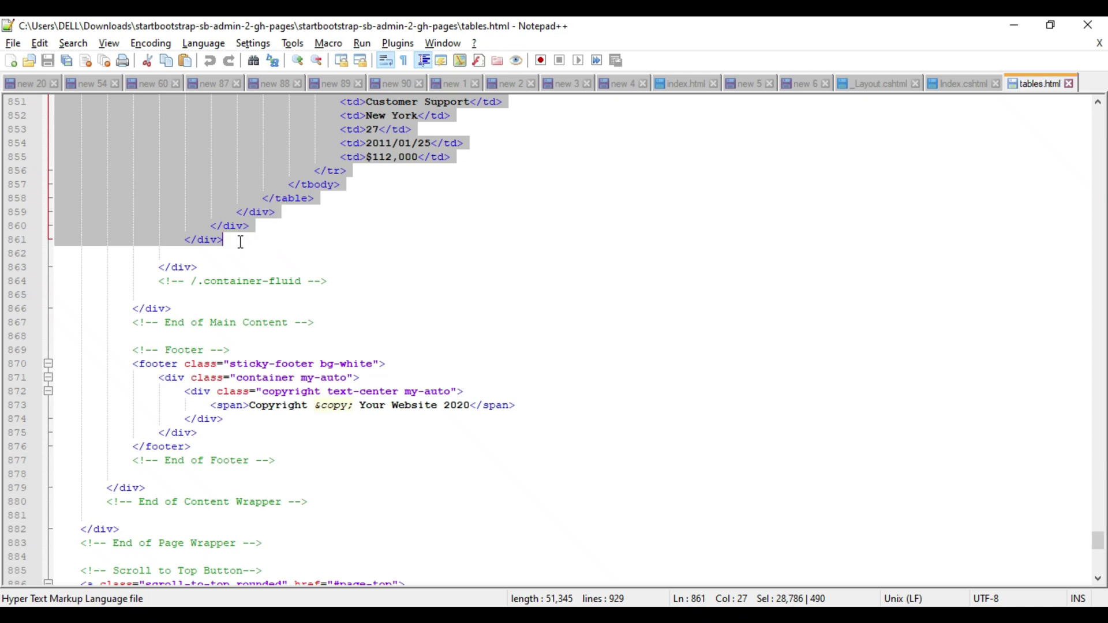
right_click(256, 220)
left_click(292, 240)
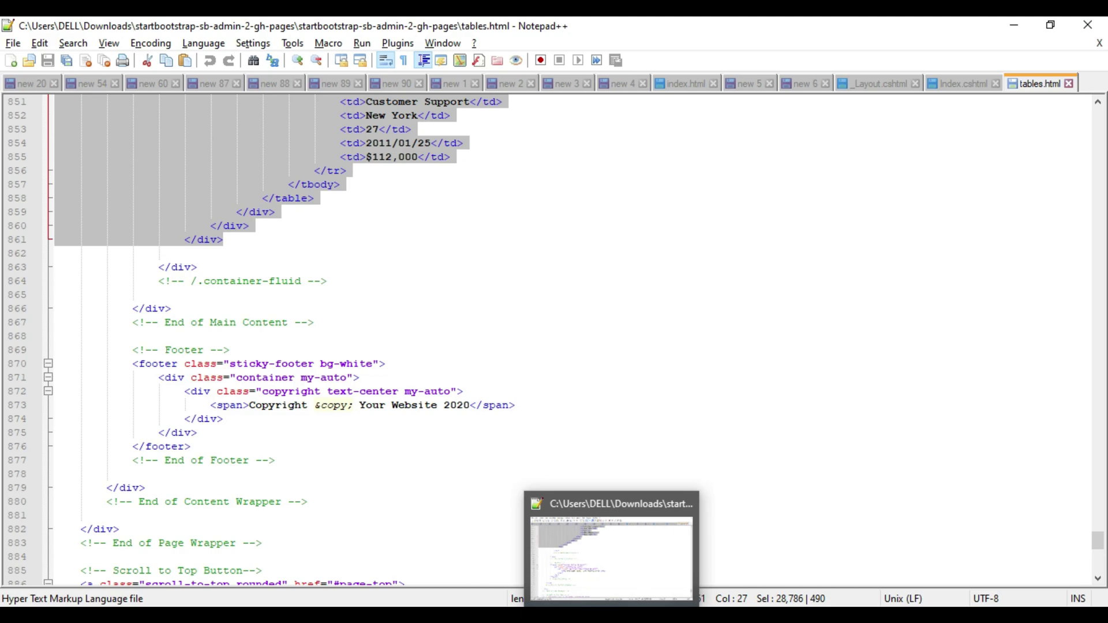
- Go from StudentsController's Index action to its Index.cshtml view
left_click(464, 555)
left_click(400, 311)
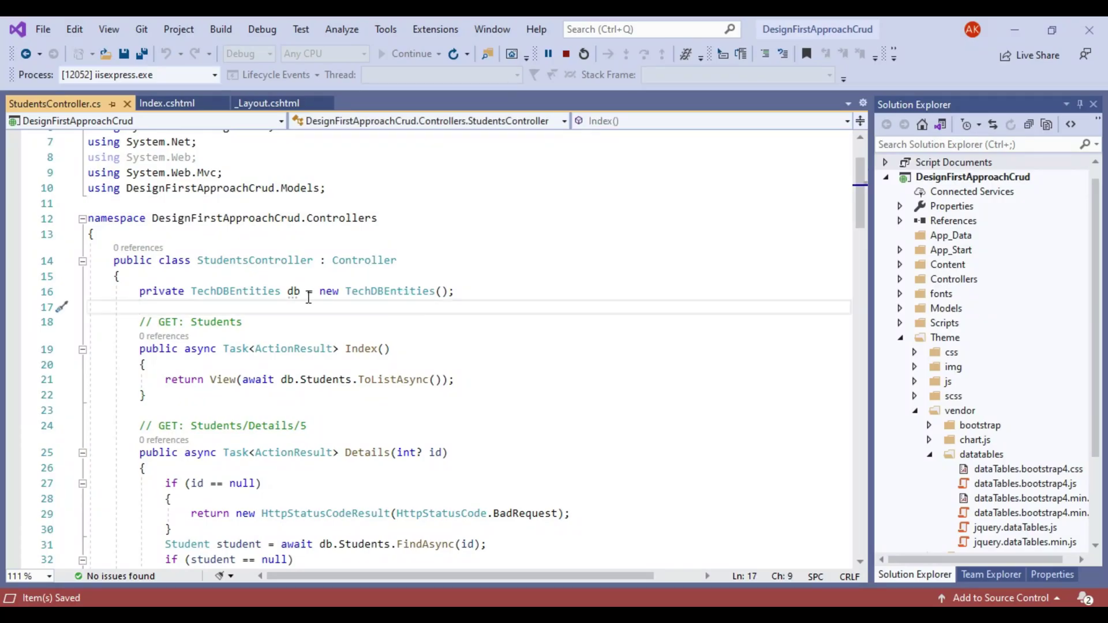
left_click(340, 364)
right_click(346, 364)
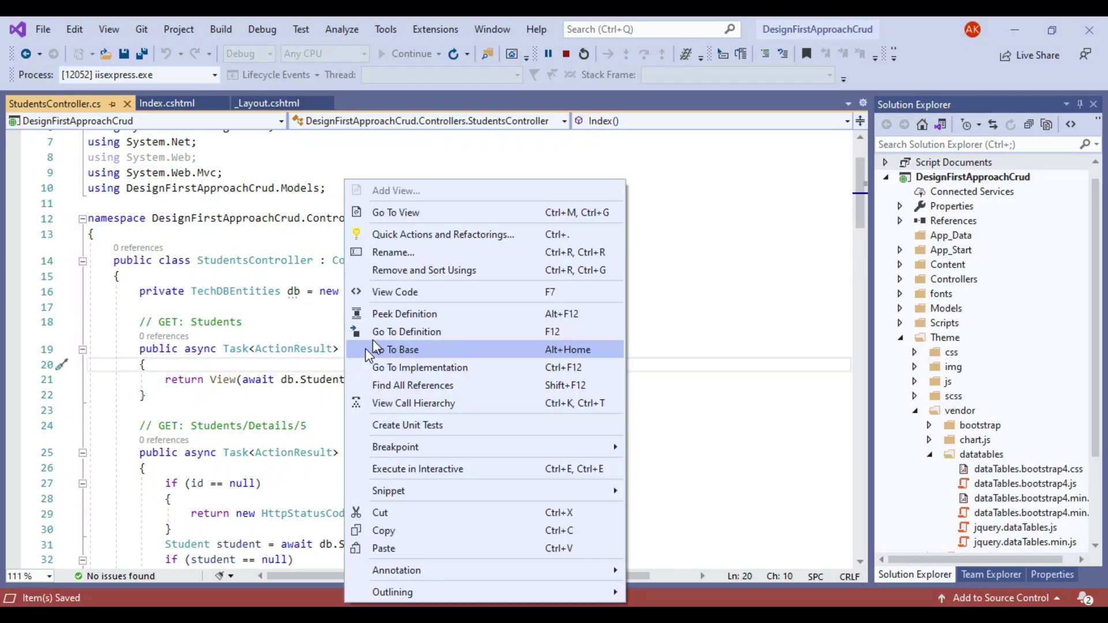
left_click(406, 213)
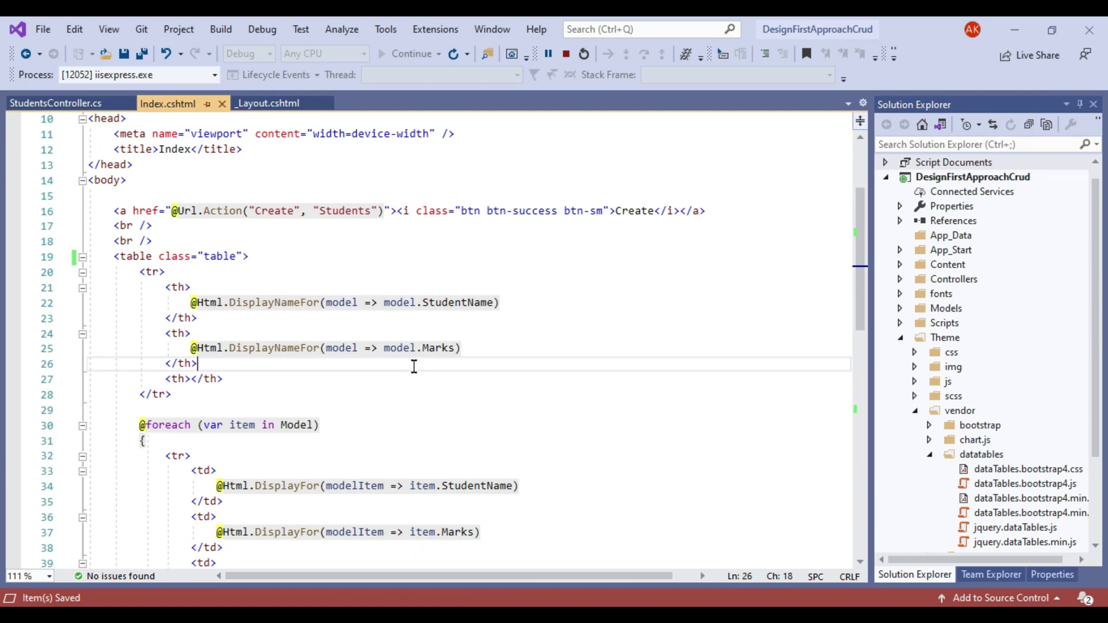
- Collapse the old student <table> block and delete it
mouse_move(400, 348)
left_click(135, 258)
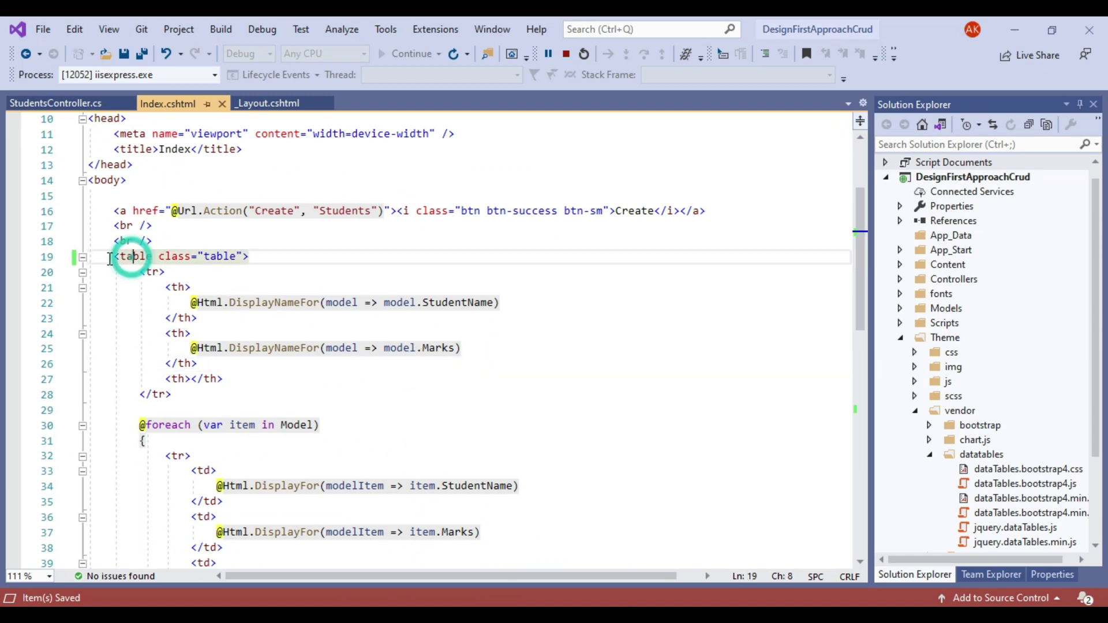
left_click(82, 257)
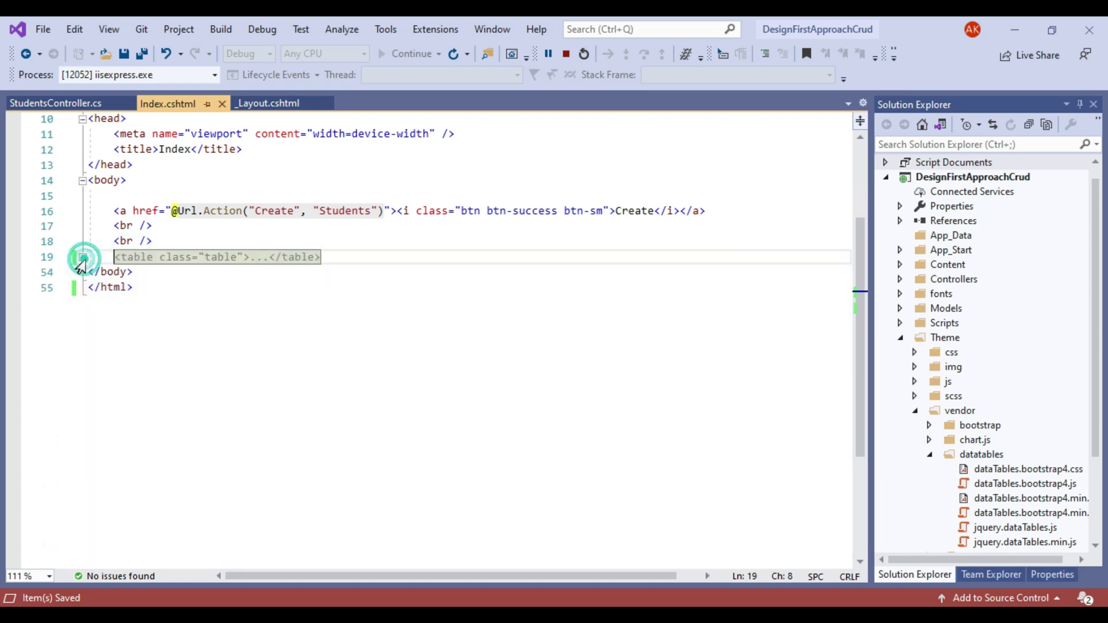
left_click(171, 260)
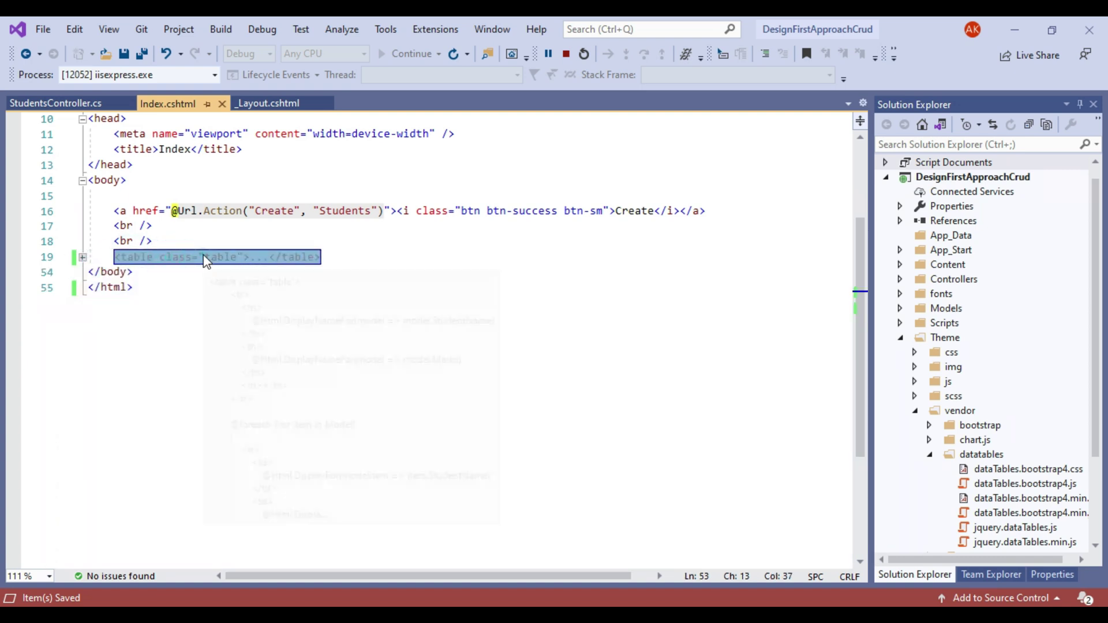
double_click(204, 256)
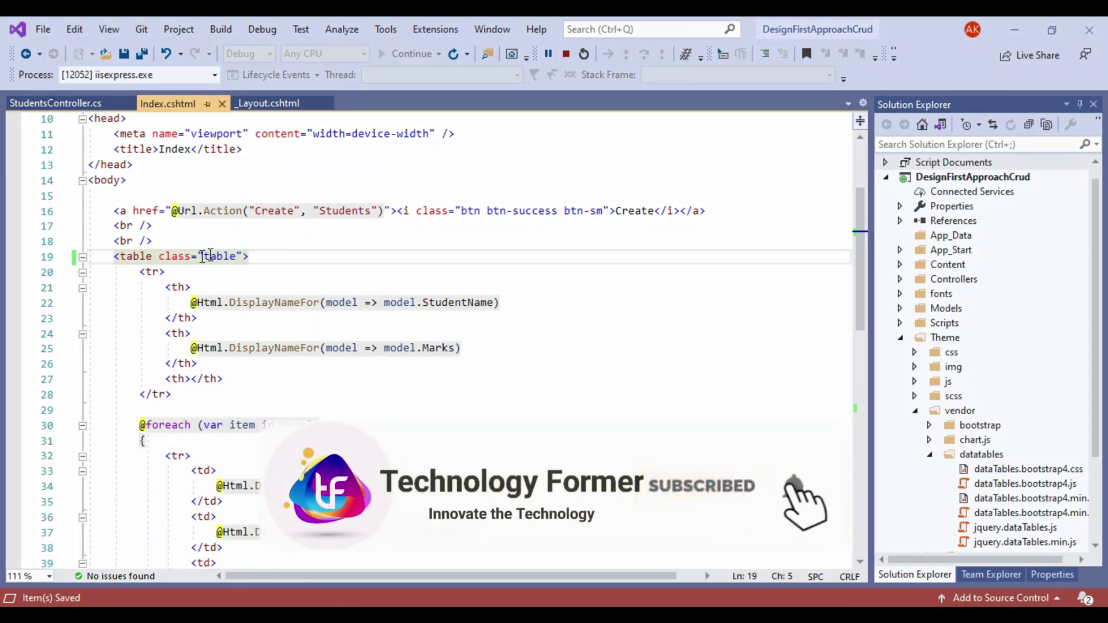
double_click(135, 256)
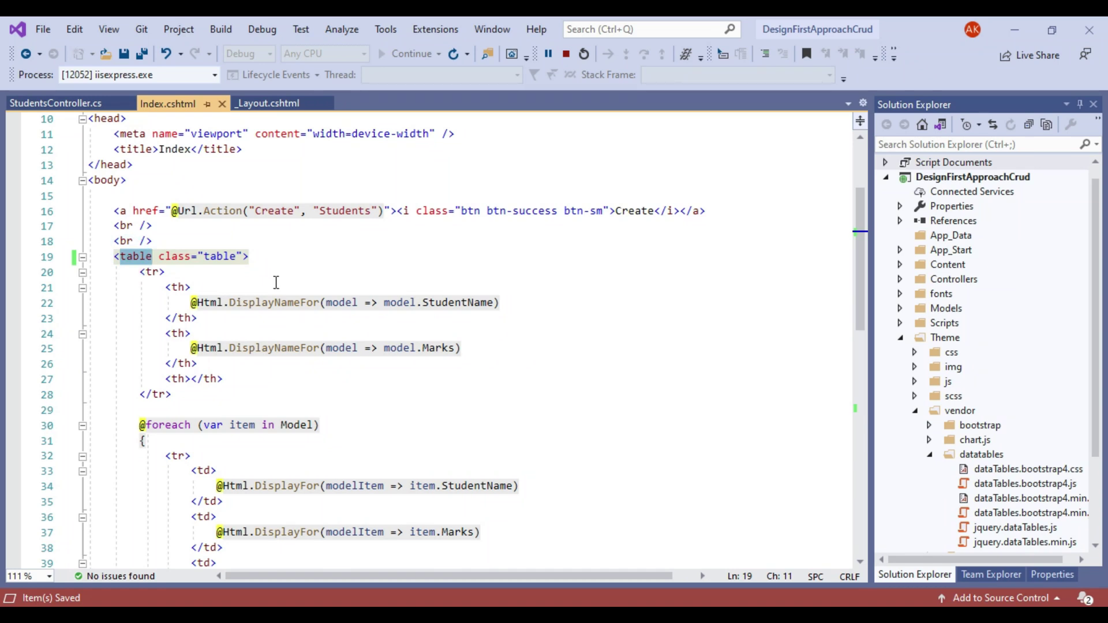
left_click(110, 257)
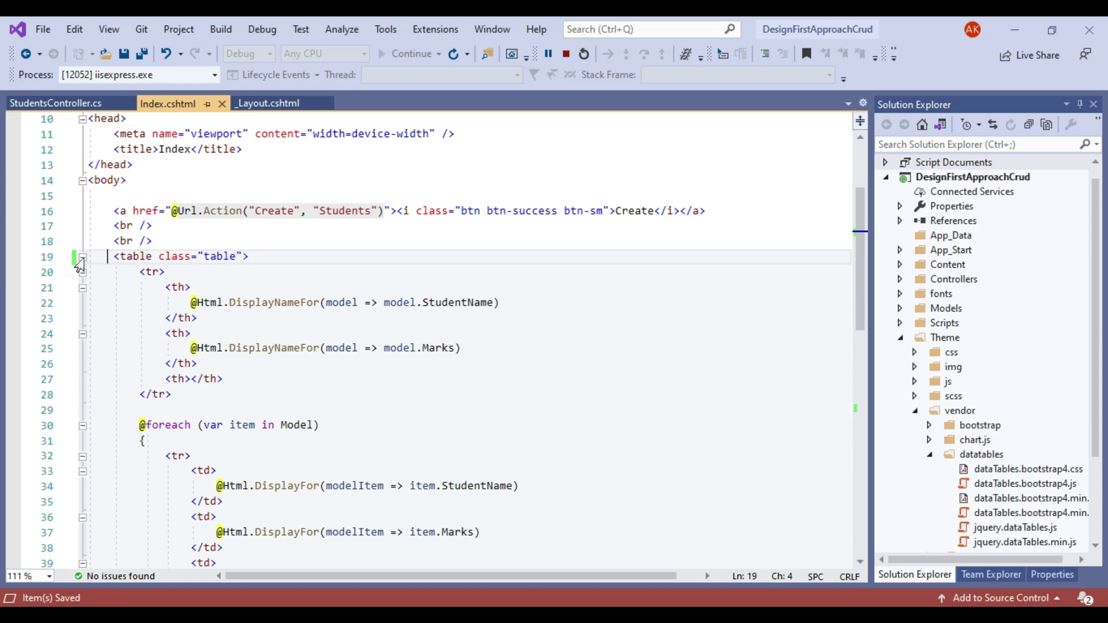
left_click(79, 262)
key("shift+End")
key("Delete")
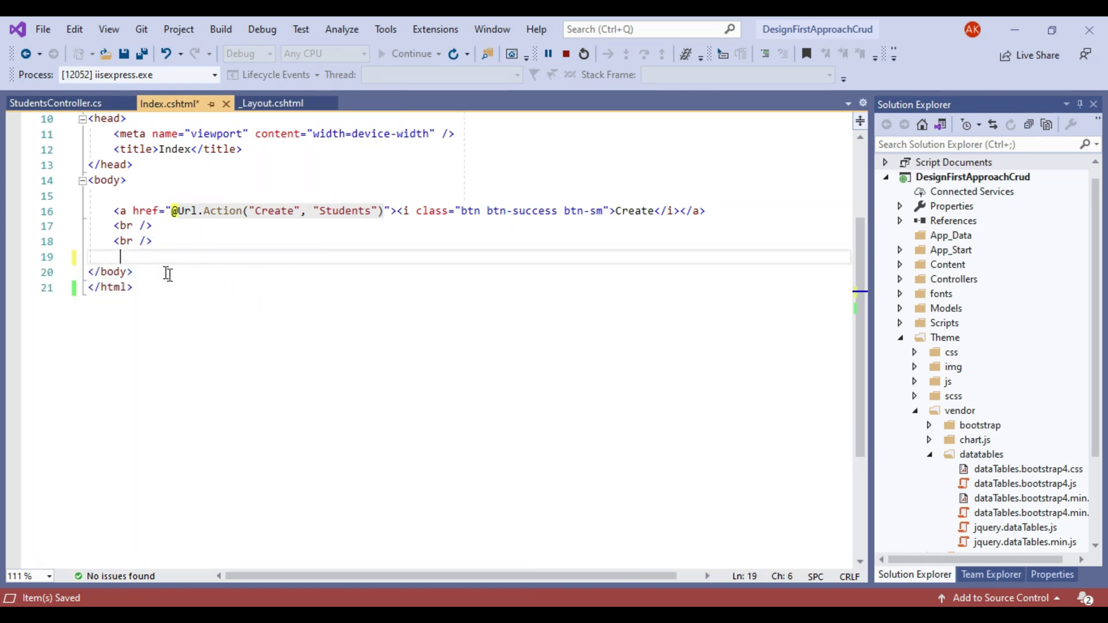
- Paste the DataTables example card markup in its place and save Index.cshtml
right_click(146, 262)
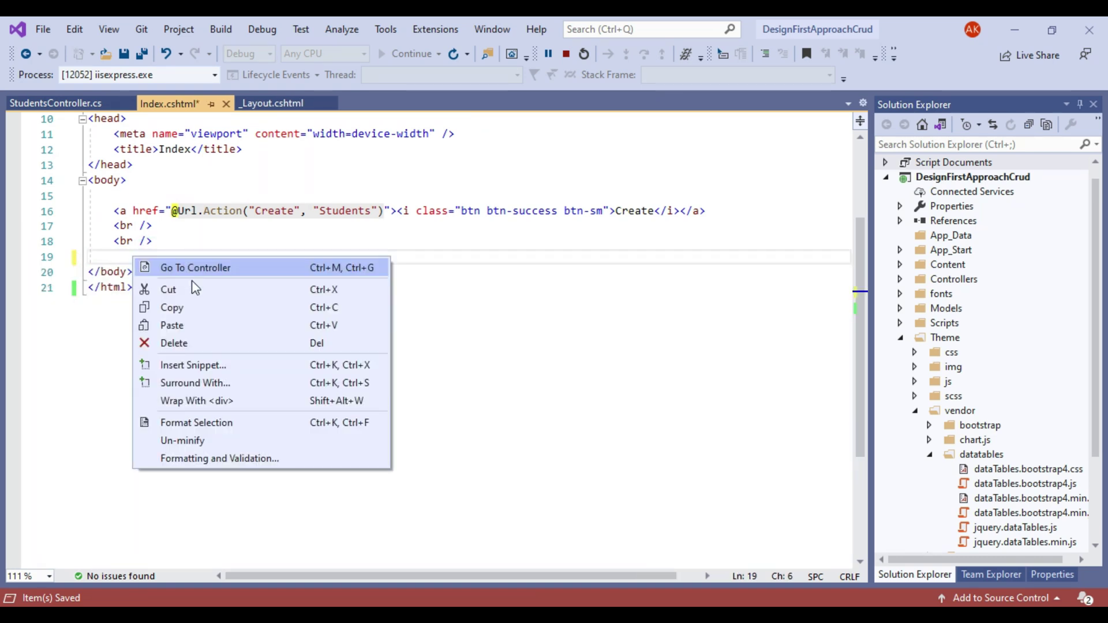
left_click(184, 325)
left_click(433, 272)
scroll(458, 403, "down", 1)
scroll(346, 399, "down", 3)
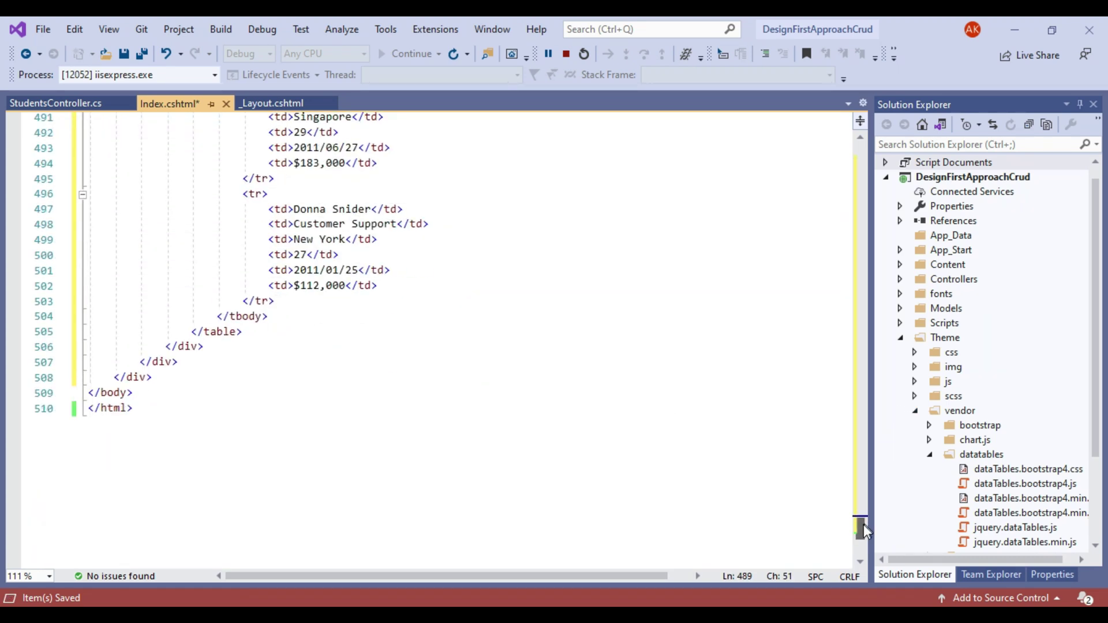
mouse_move(863, 525)
left_mouse_down()
mouse_move(860, 330)
mouse_move(872, 240)
left_mouse_up()
scroll(872, 239, "up", 18)
scroll(872, 240, "up", 11)
scroll(185, 355, "up", 4)
scroll(184, 355, "up", 3)
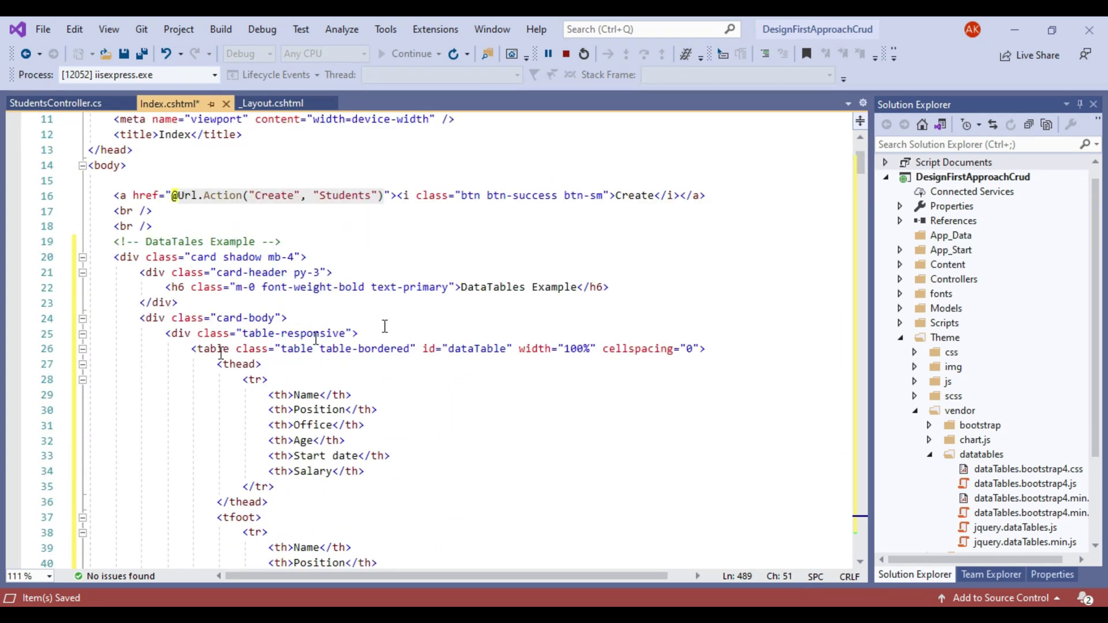
left_click(185, 355)
left_click(143, 54)
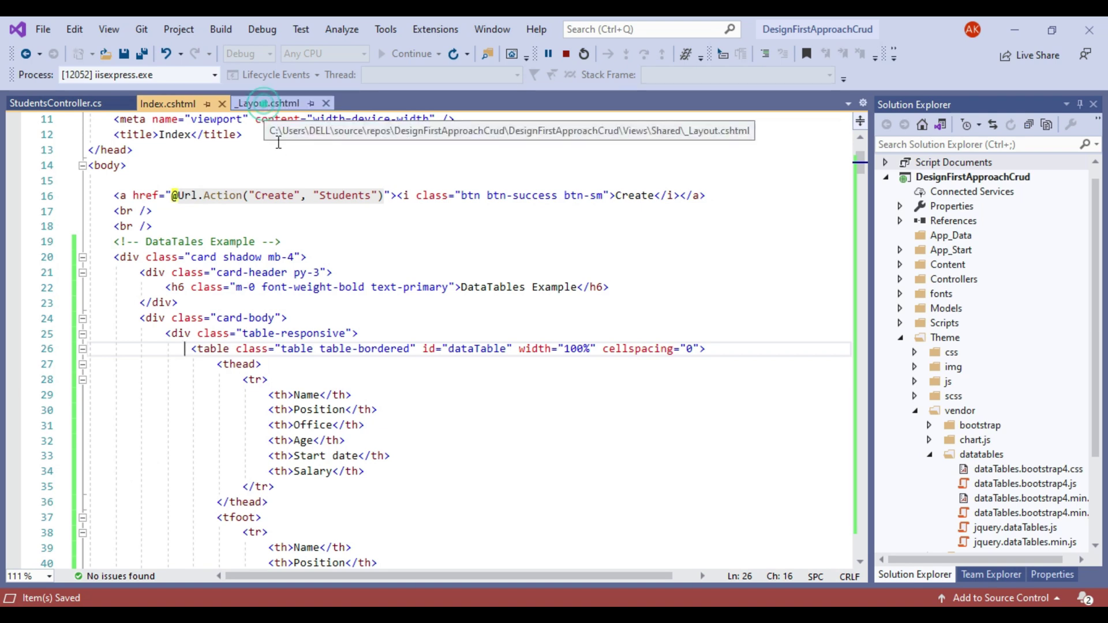
- Copy the DataTables plugin and demo script tags from the end of tables.html
left_click(265, 104)
left_click(425, 349)
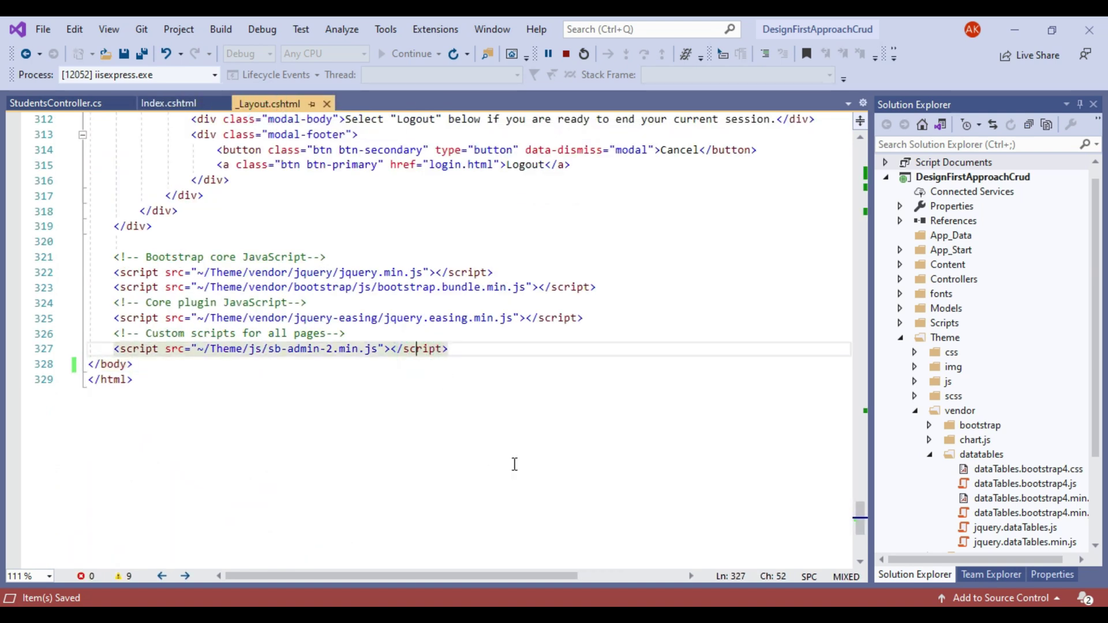
key("alt+Tab")
left_click(496, 336)
scroll(1099, 542, "down", 10)
left_click_drag(405, 515, 73, 463)
key("ctrl+c")
right_click(295, 463)
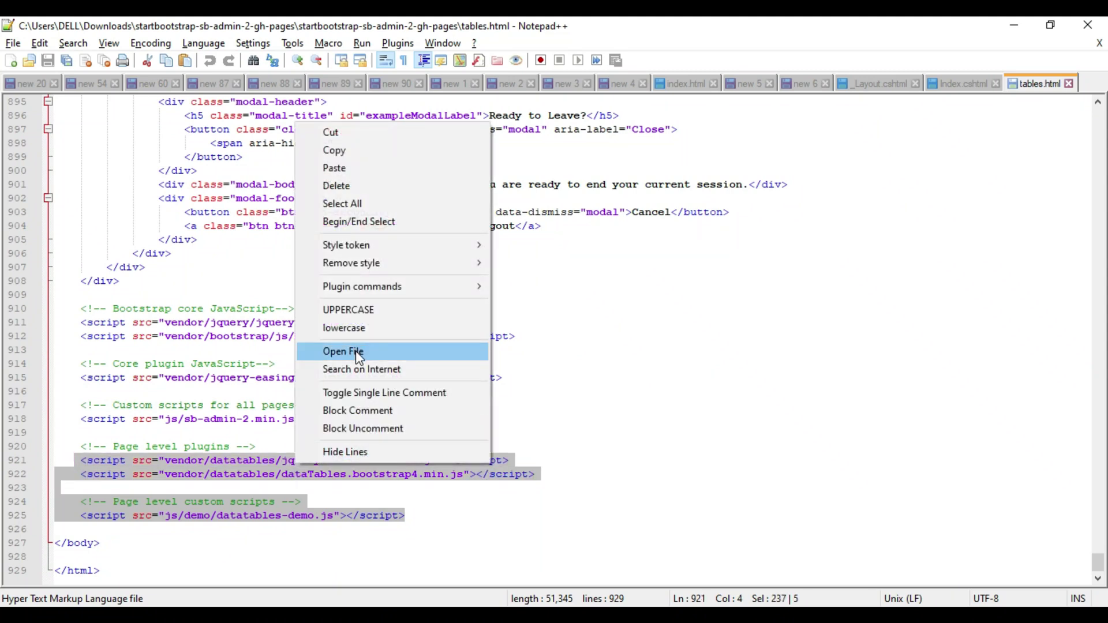
left_click(334, 149)
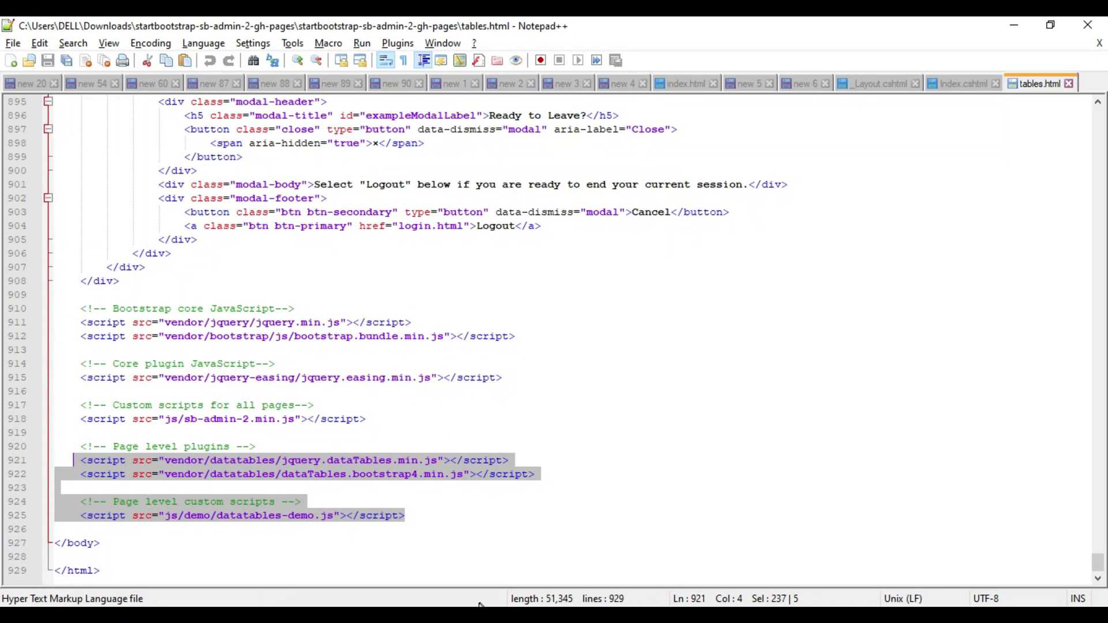
- Paste the DataTables script lines below the last script in _Layout.cshtml
key("alt+Tab")
left_click(484, 349)
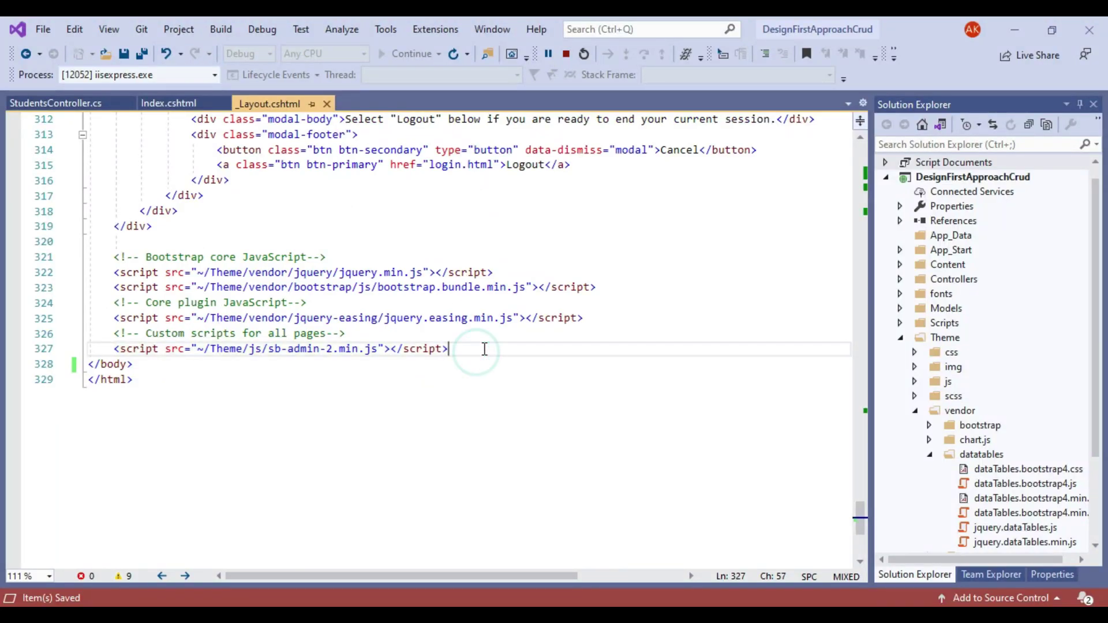
key("Return")
key("Return")
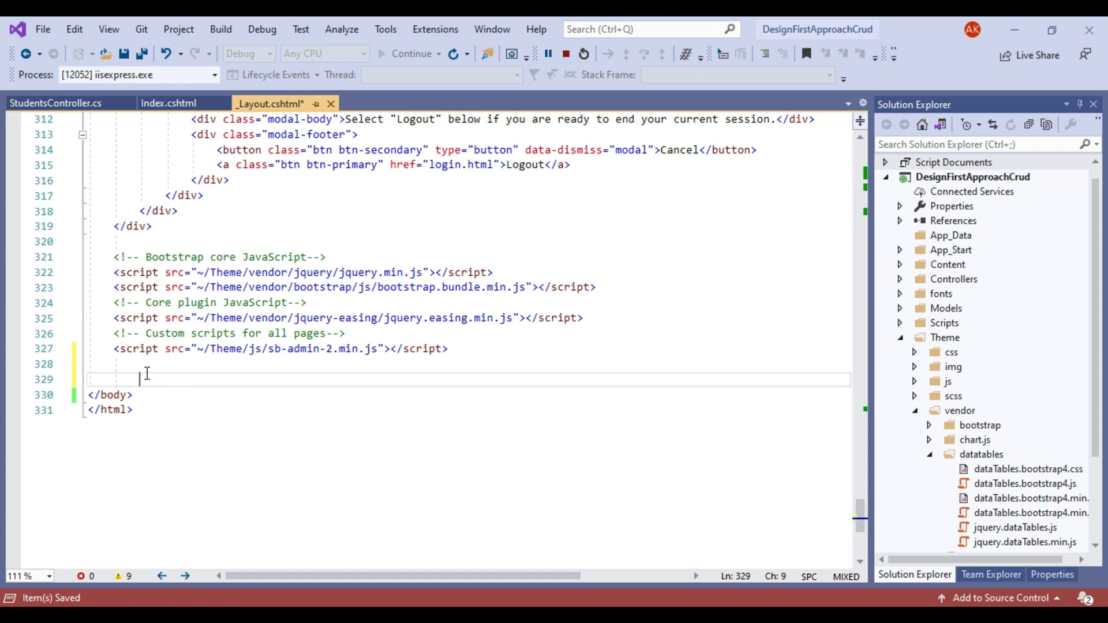
right_click(146, 373)
left_click(200, 437)
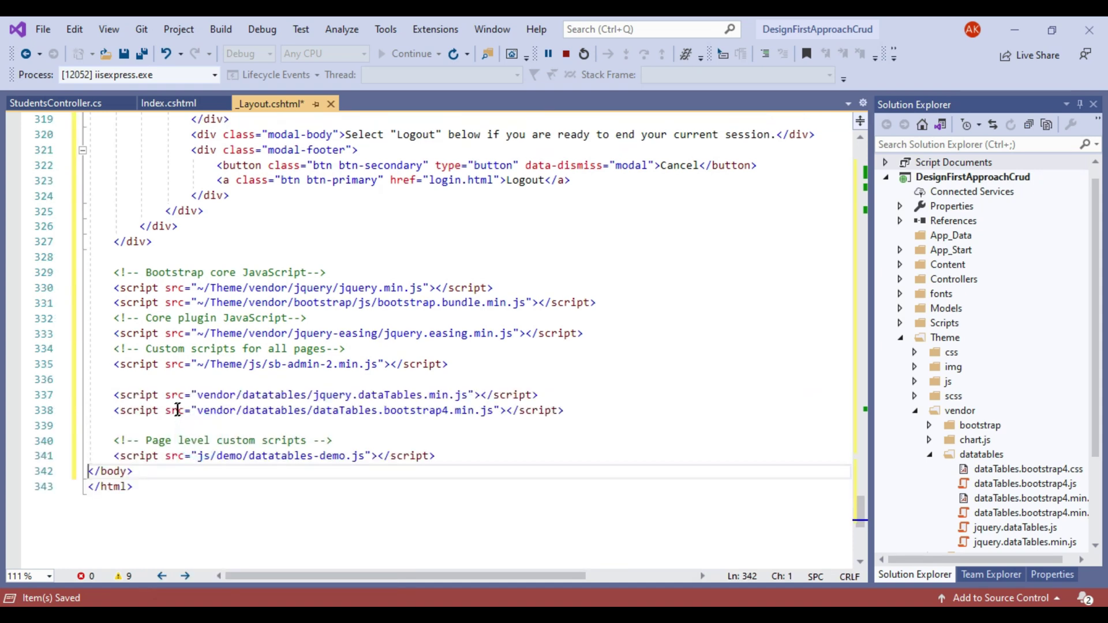
- Prefix the new script src paths on lines 337, 338 and 341 with '~/Theme/'
left_click_drag(197, 365, 244, 365)
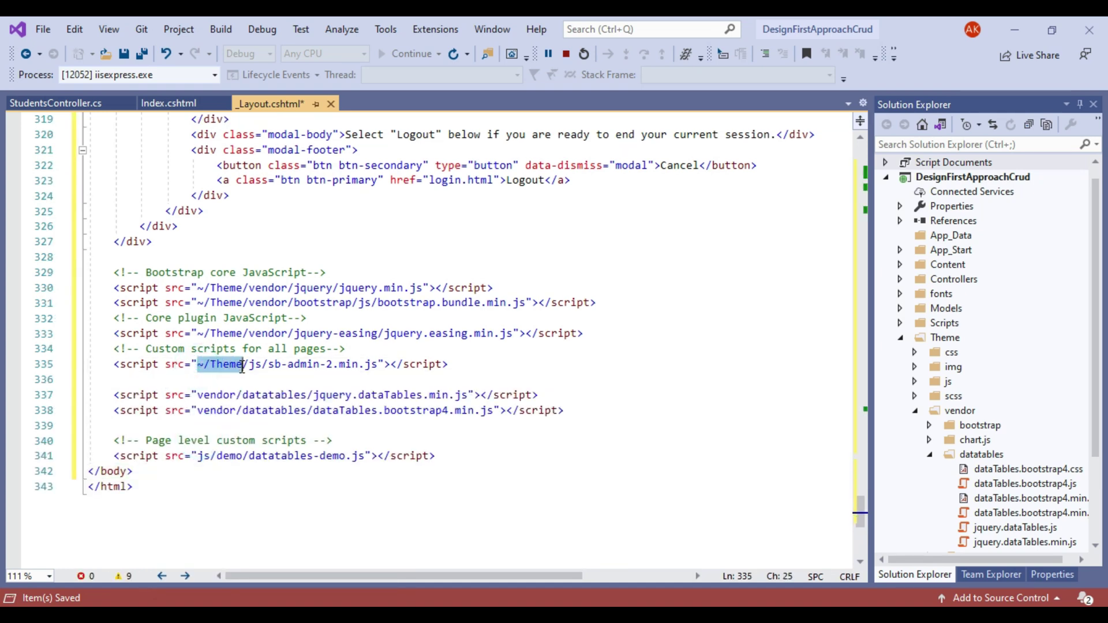
left_click(198, 396)
type("~/Theme/")
left_click(199, 456)
type("~/Theme/")
left_click(198, 410)
type("~/Theme/")
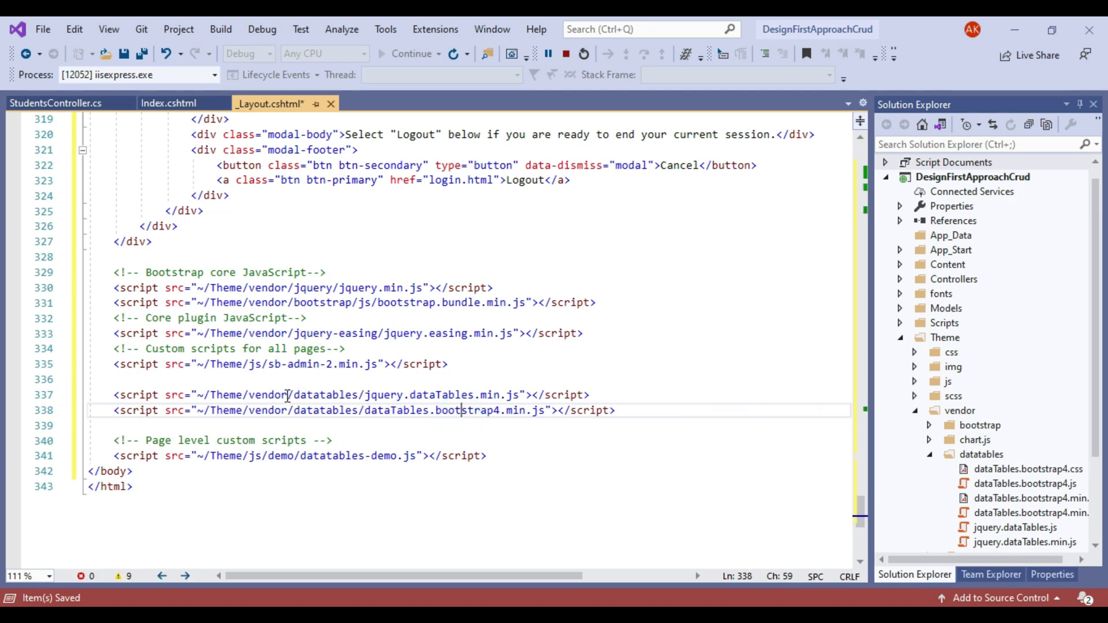
- Collapse the vendor and Theme project folders and save _Layout.cshtml
double_click(284, 396)
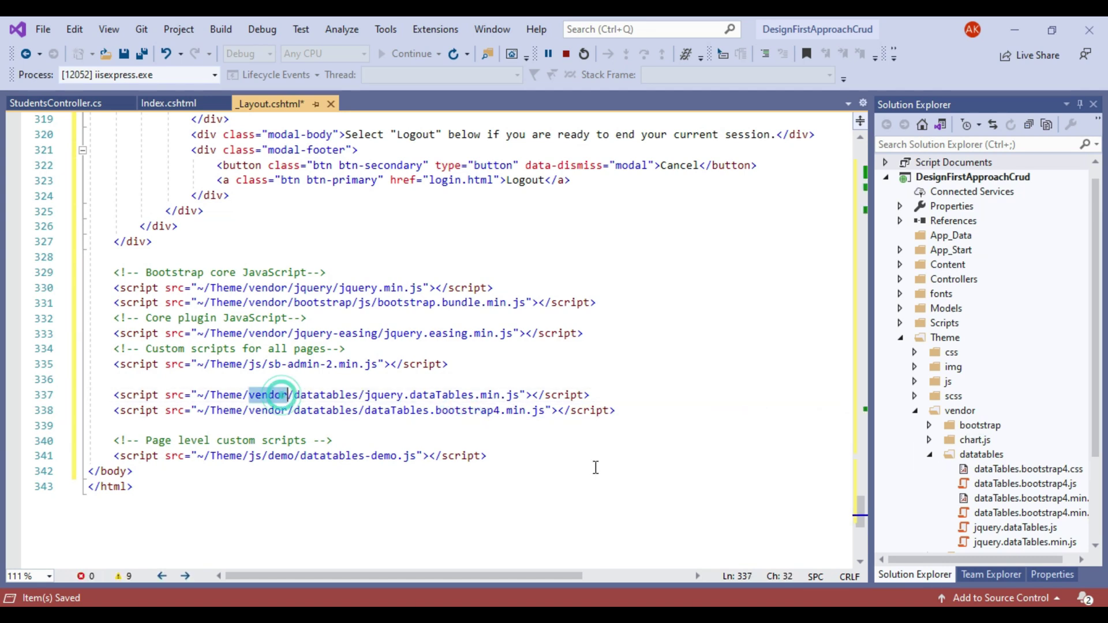
double_click(963, 416)
double_click(946, 352)
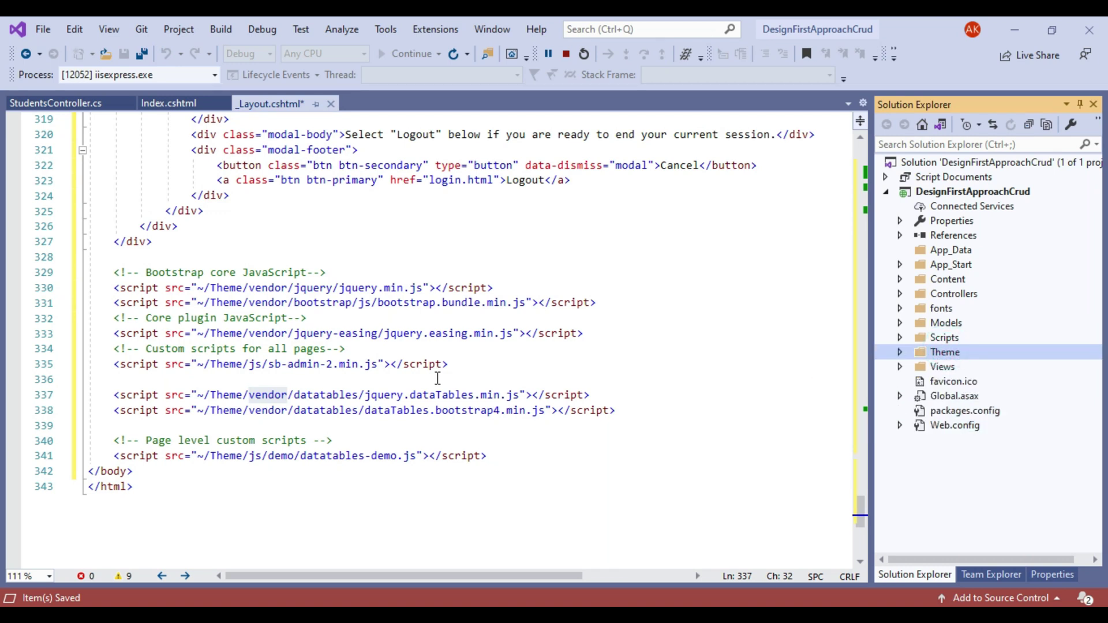
left_click(415, 379)
key("ctrl+s")
- Select the dataTables.bootstrap4.min.css stylesheet link on line 24 of tables.html
key("alt+Tab")
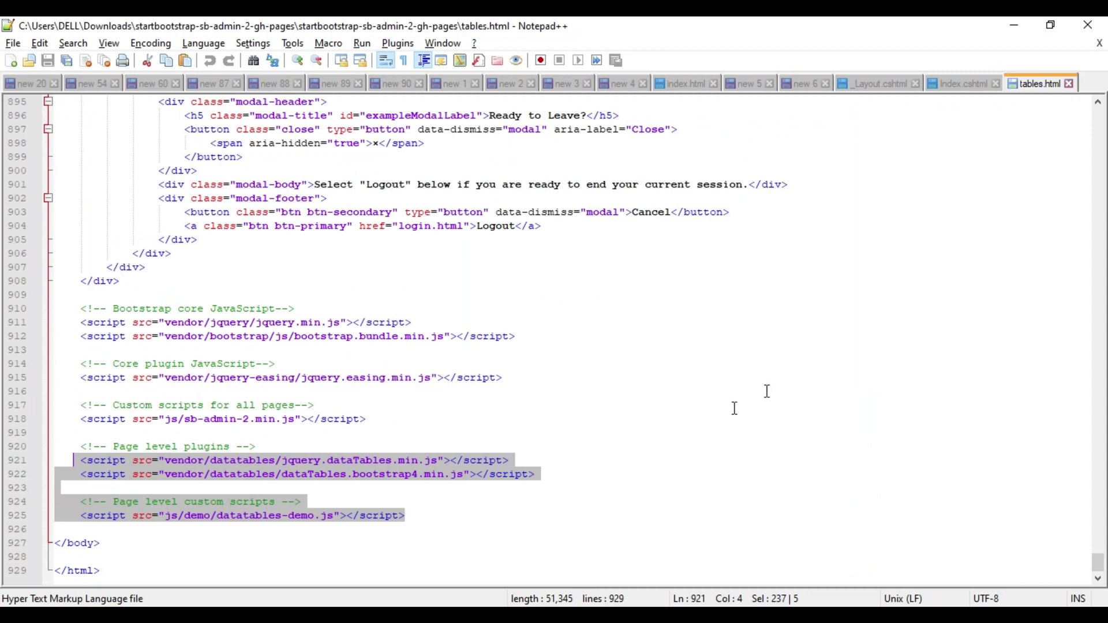
mouse_move(1099, 568)
left_mouse_down()
mouse_move(1088, 227)
mouse_move(1097, 118)
left_mouse_up()
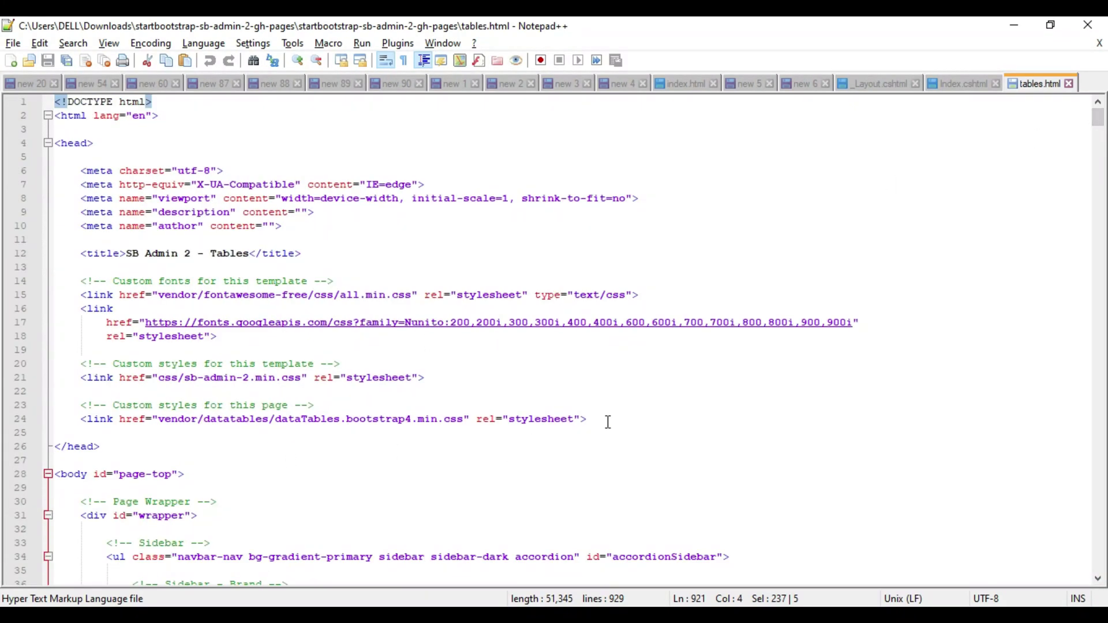
left_click_drag(607, 421, 65, 420)
key("ctrl+c")
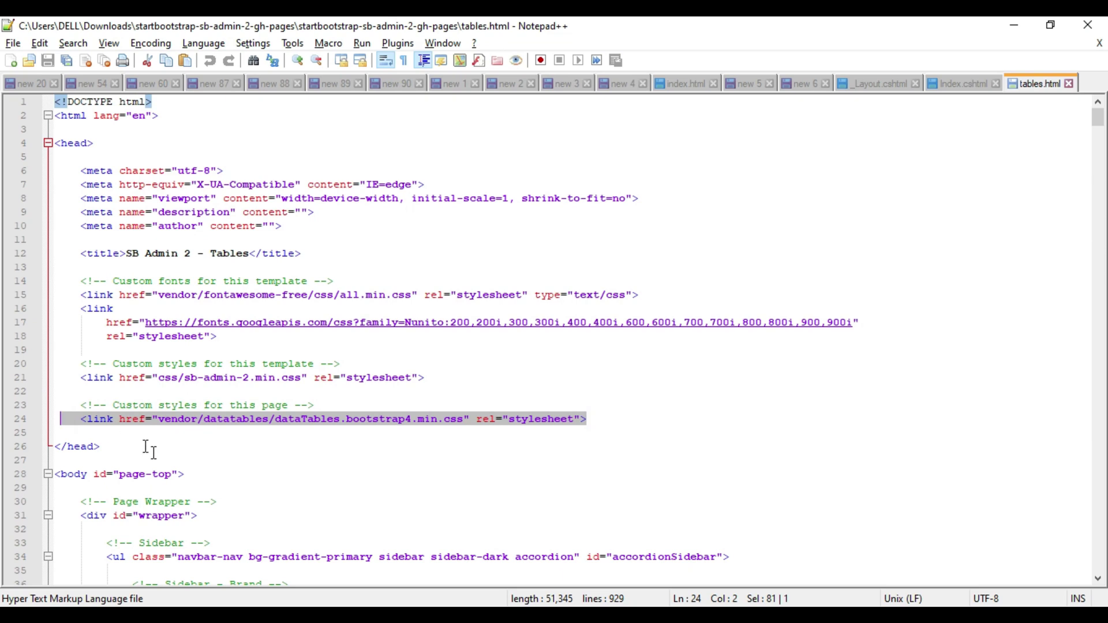
- Paste the DataTables stylesheet link on a new line after line 15 of _Layout.cshtml
key("alt+Tab")
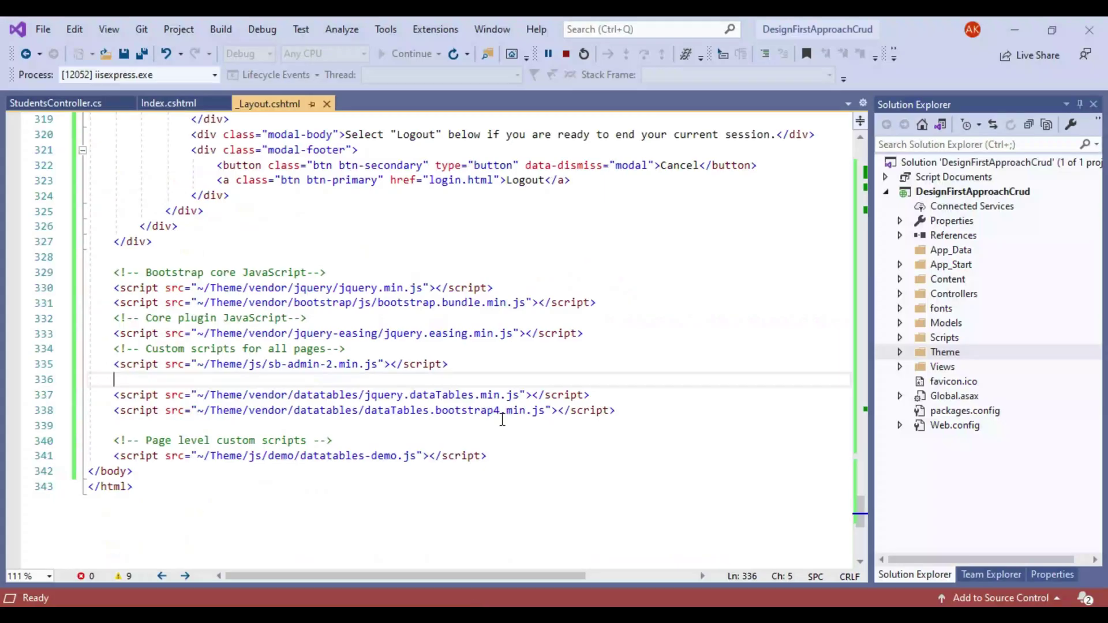
left_click(680, 272)
left_click(859, 512)
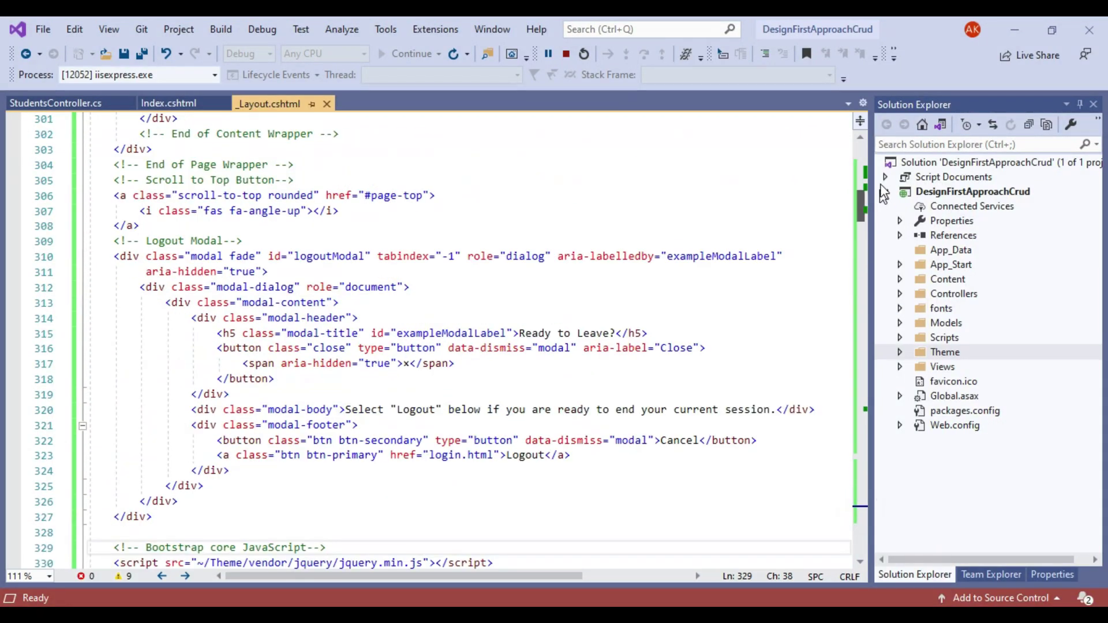
left_click_drag(862, 502, 859, 147)
left_click(567, 331)
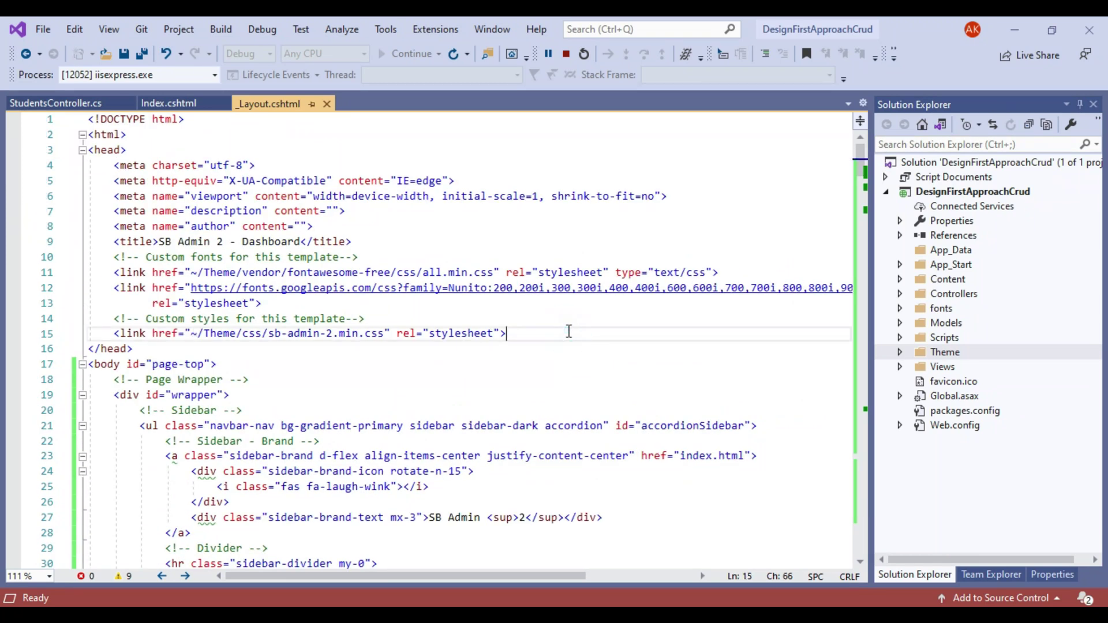
key("Return")
key("ctrl+v")
- Prefix the new link's href on line 16 with '~/Theme/' and save all files
left_click(327, 287)
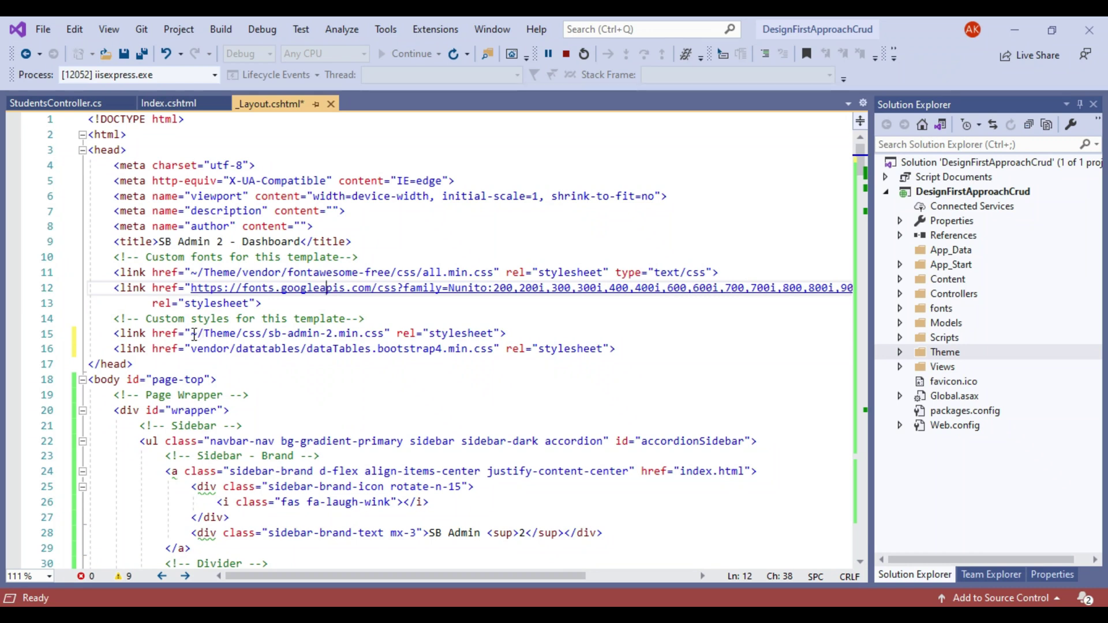
left_click_drag(192, 333, 244, 335)
key("ctrl+c")
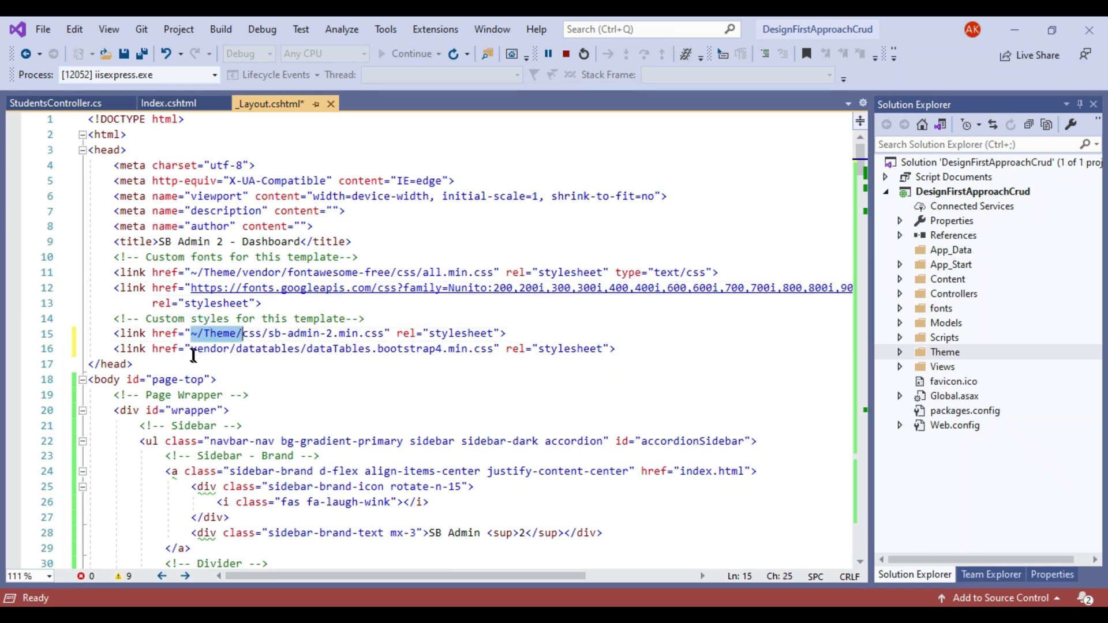
left_click(191, 351)
key("ctrl+v")
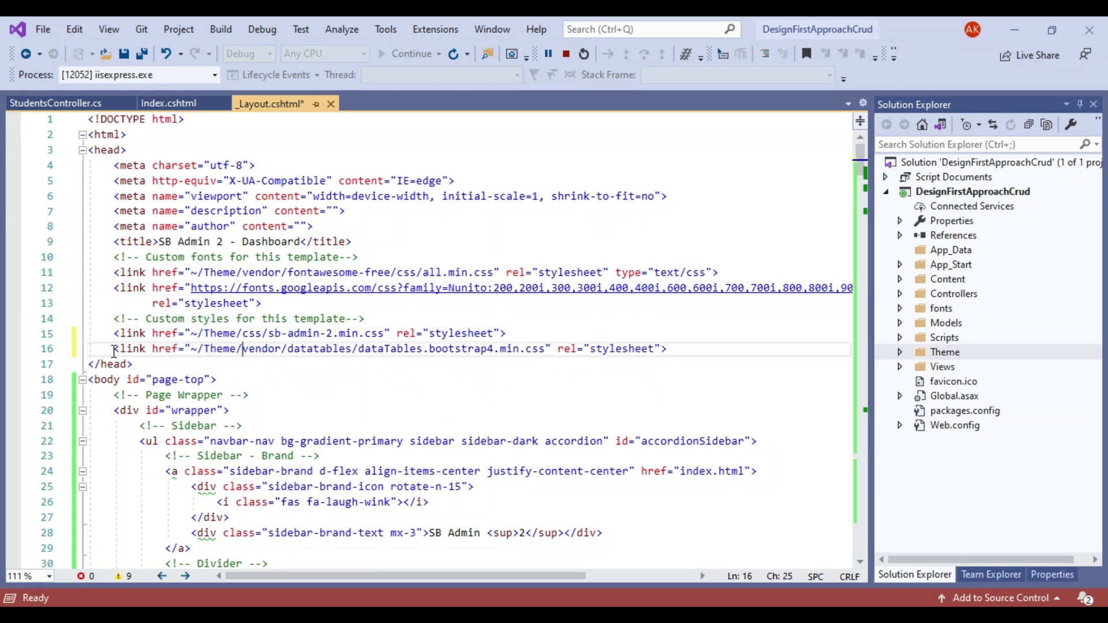
left_click(114, 351)
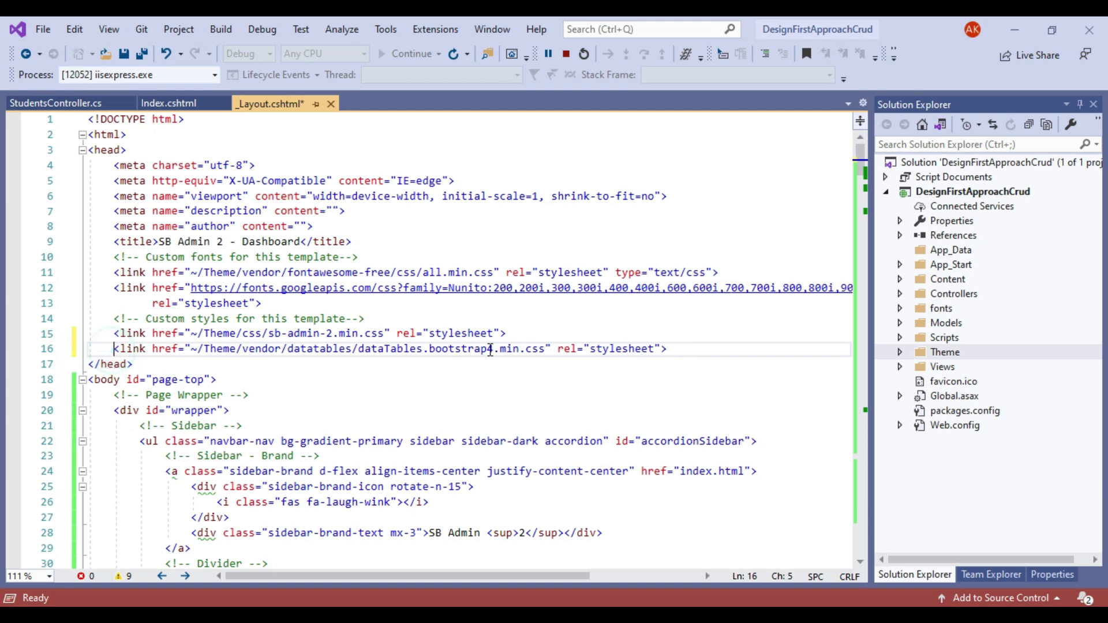
left_click(142, 54)
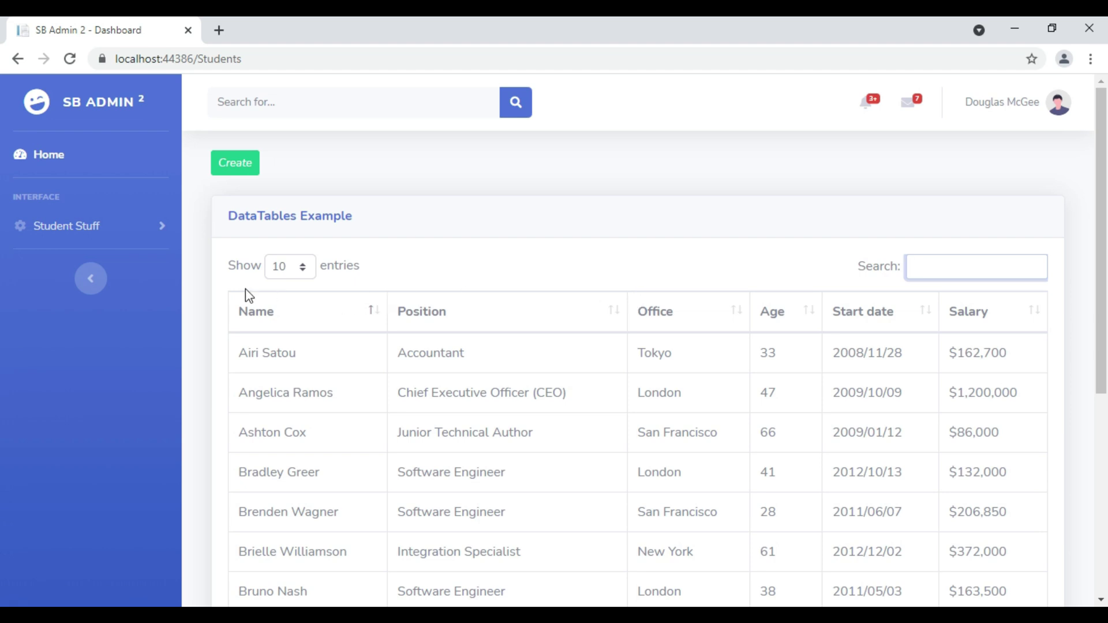
- Collapse and re-expand the sidebar, then restore Chrome to a narrower window
left_click(94, 284)
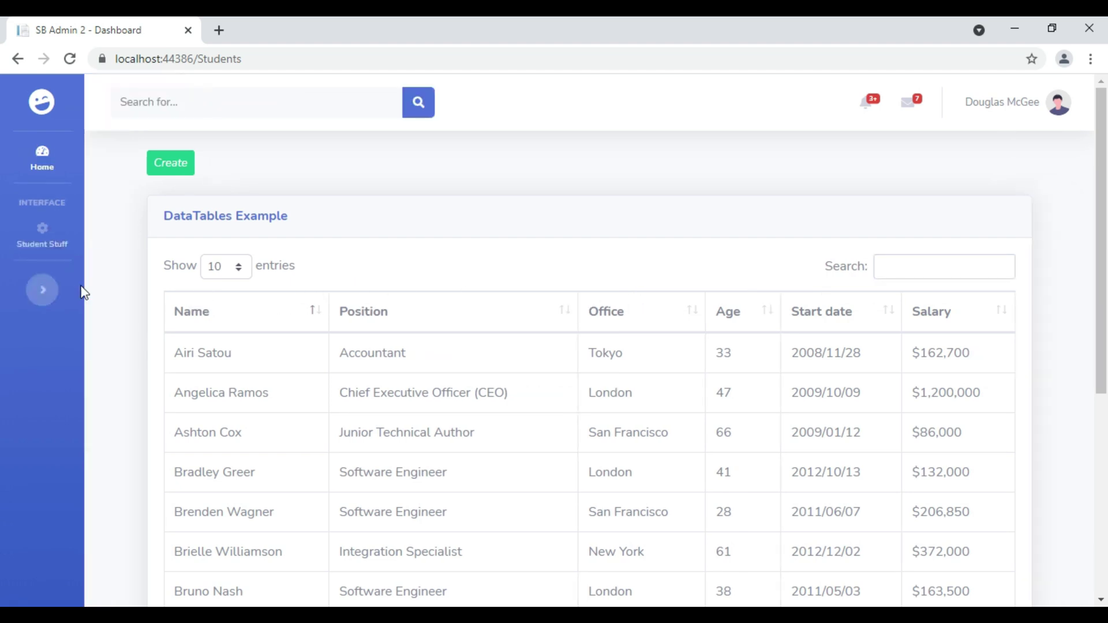
left_click(33, 300)
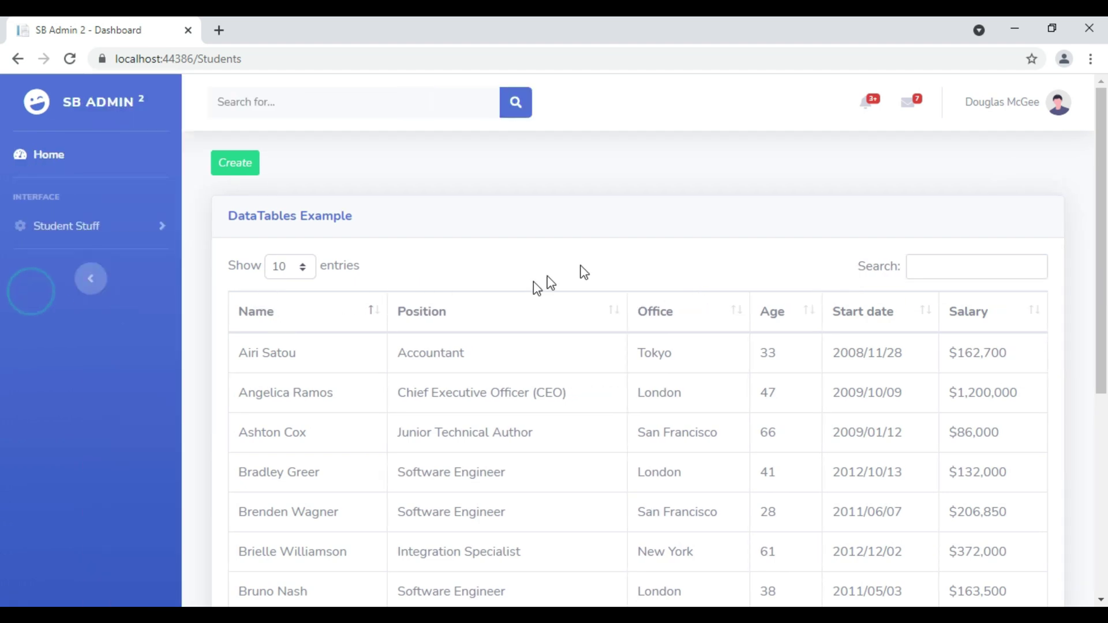
left_click(1051, 29)
scroll(629, 364, "down", 2)
scroll(634, 391, "down", 10)
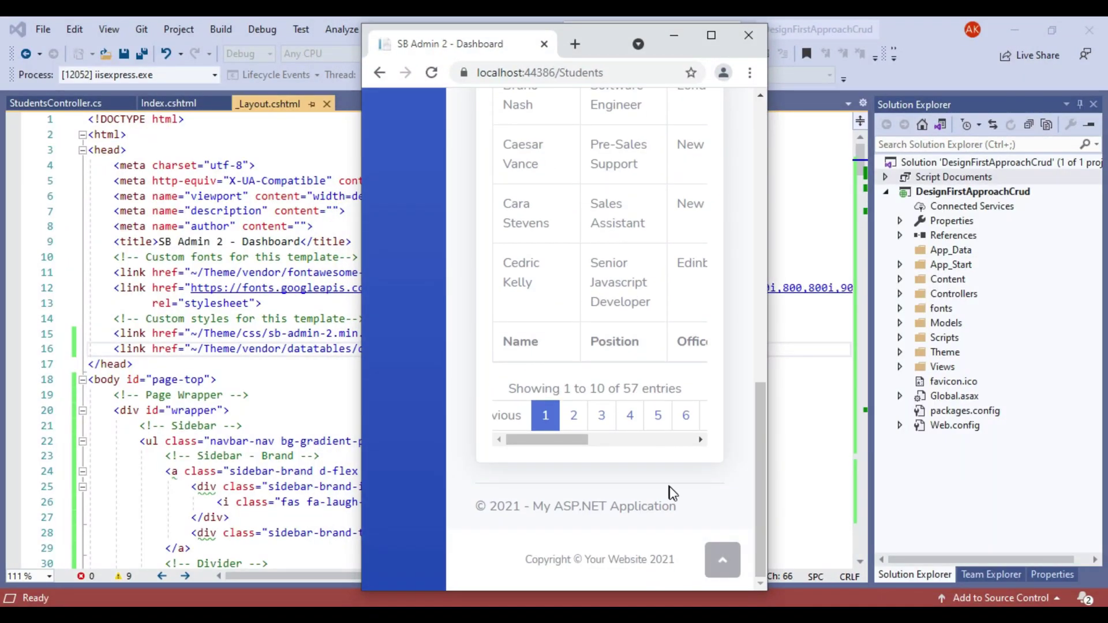
- Page the table to entries 21–30, then 31–40
left_click(573, 415)
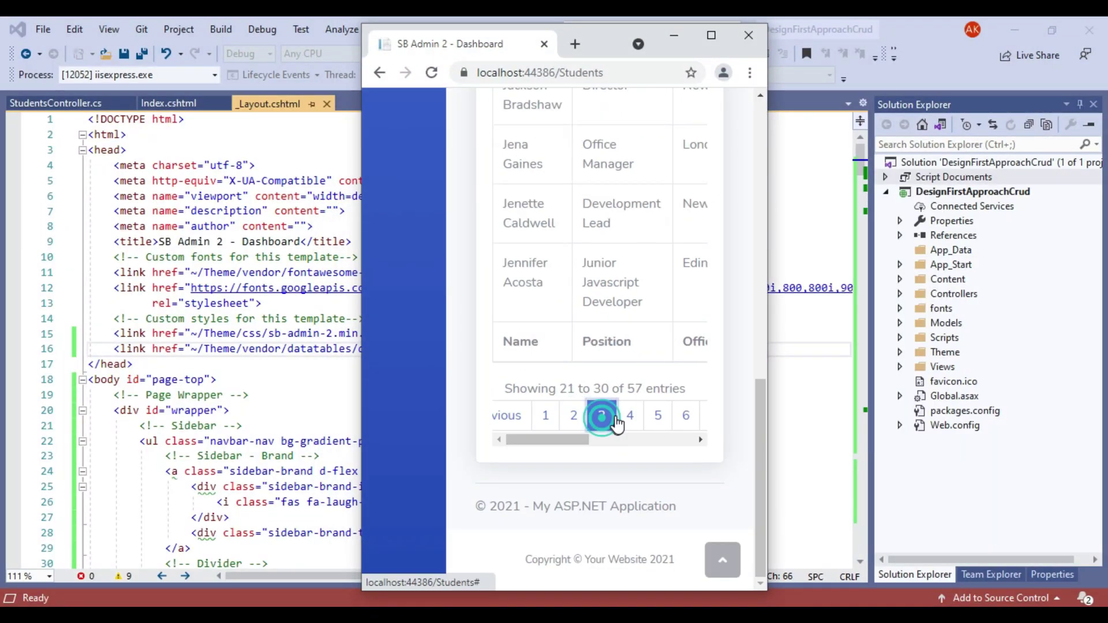
left_click(630, 416)
left_click(722, 559)
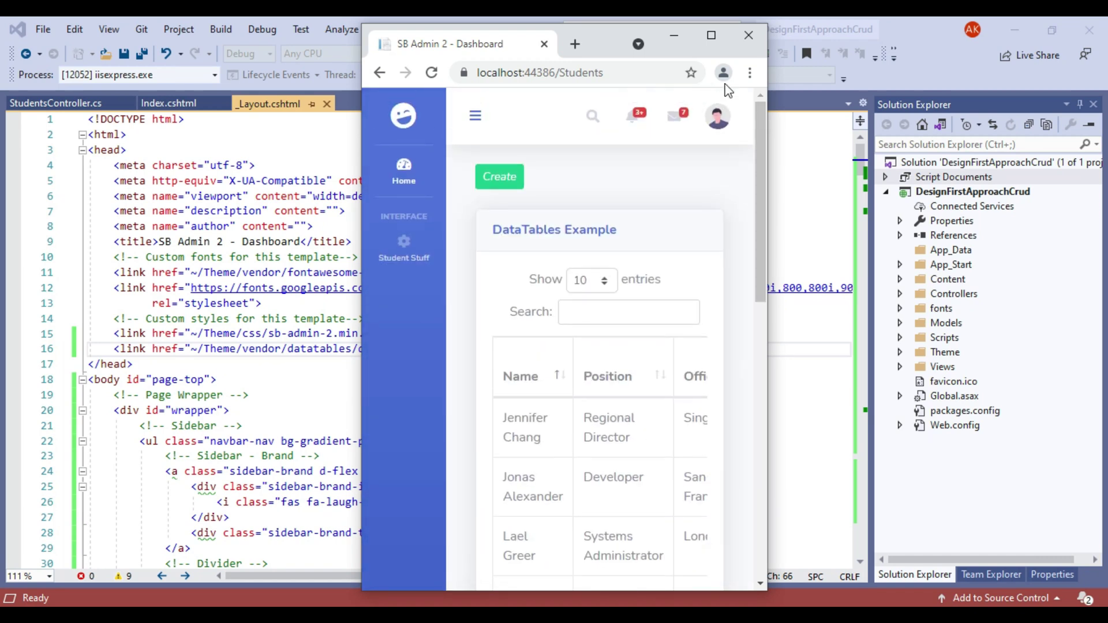
scroll(721, 559, "down", 5)
scroll(722, 560, "down", 5)
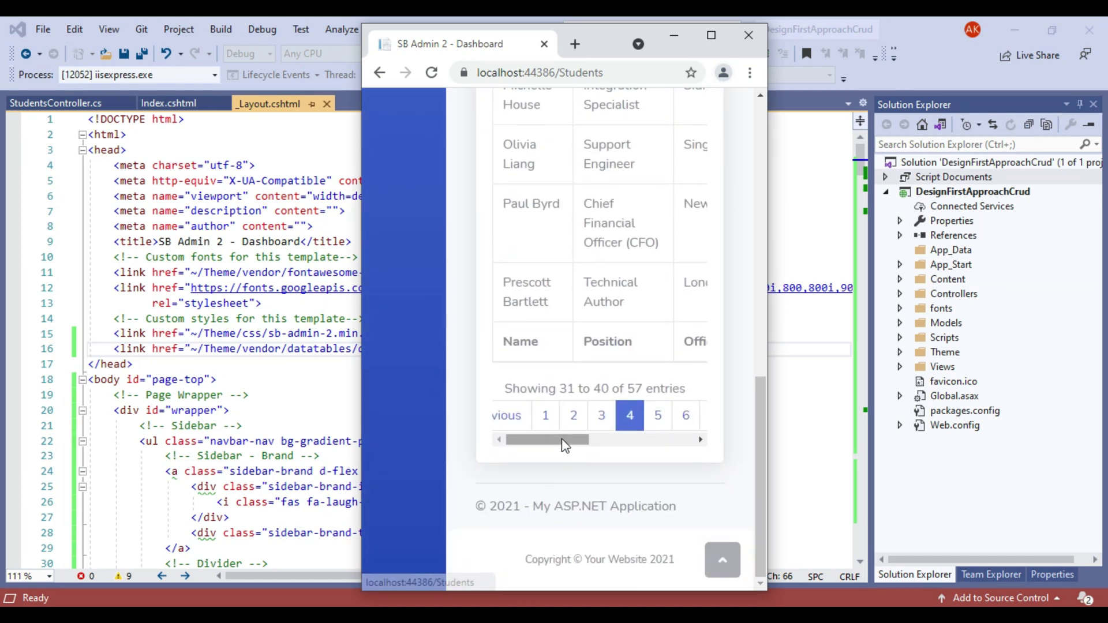
mouse_move(565, 440)
left_mouse_down()
mouse_move(680, 439)
mouse_move(597, 439)
left_mouse_up()
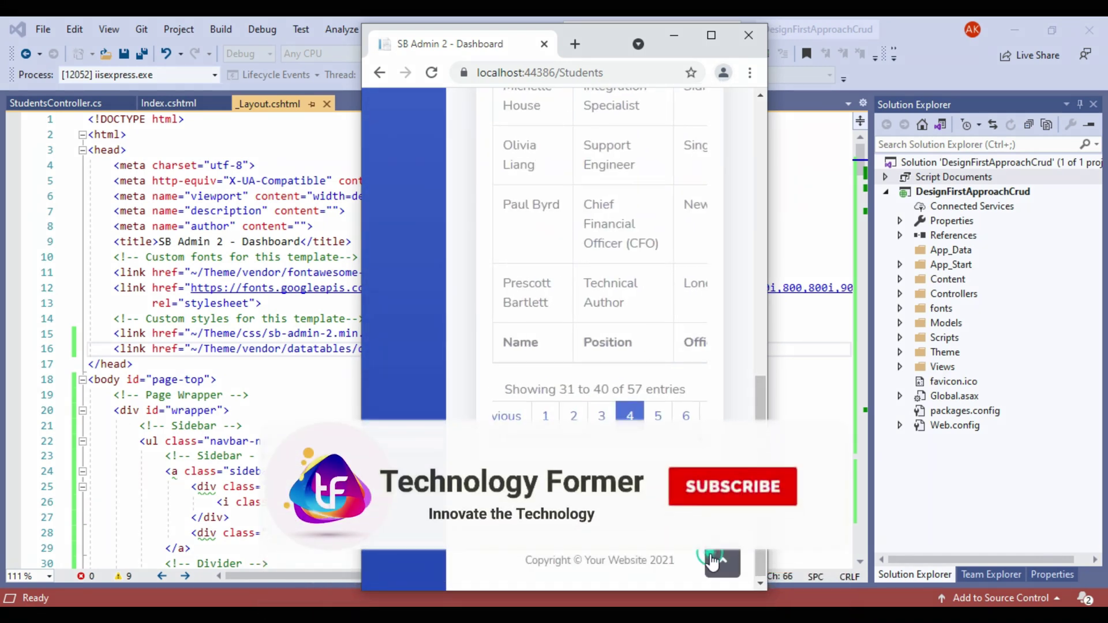
scroll(718, 161, "up", 4)
scroll(718, 162, "up", 5)
- Maximize Chrome and switch the Students table to 25, then 100 entries per page
left_click(710, 34)
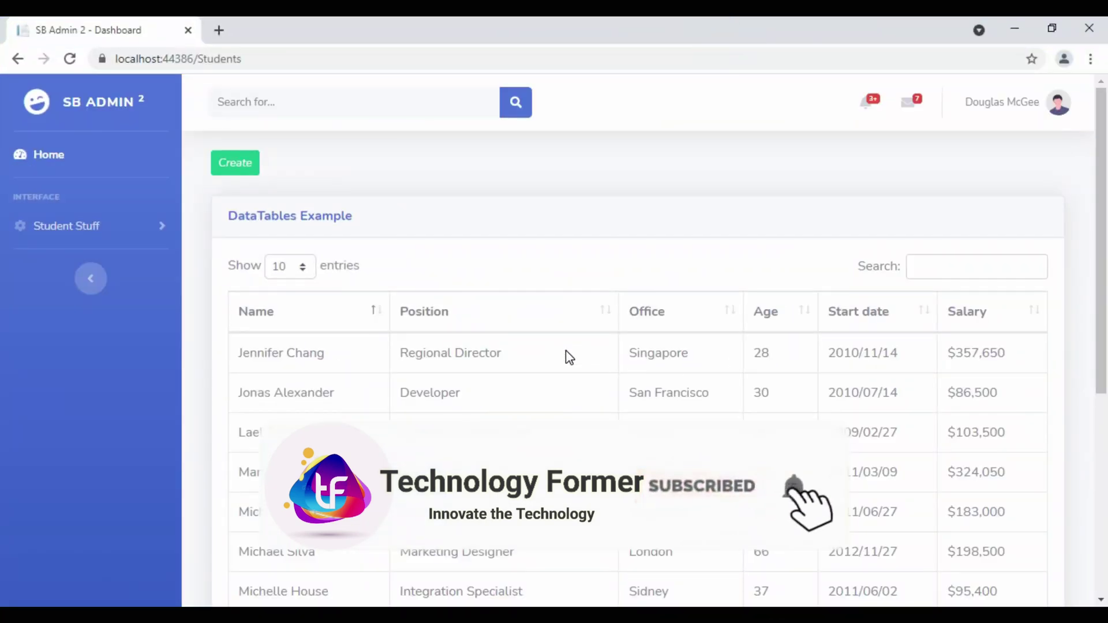
left_click(309, 270)
left_click(281, 299)
scroll(597, 428, "down", 5)
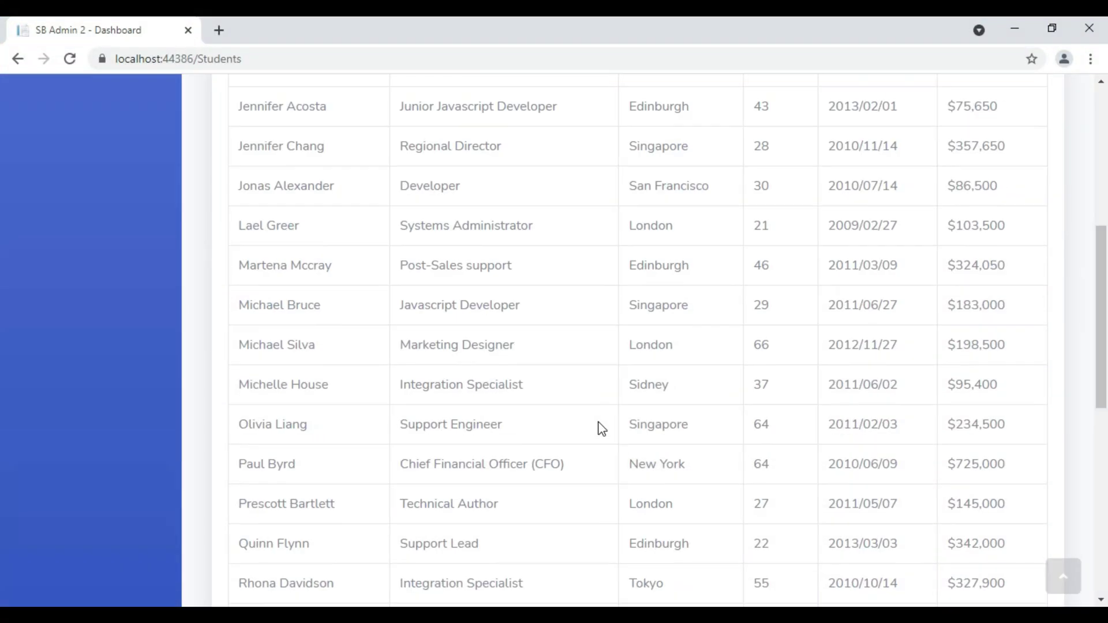
scroll(601, 430, "down", 5)
scroll(602, 430, "up", 10)
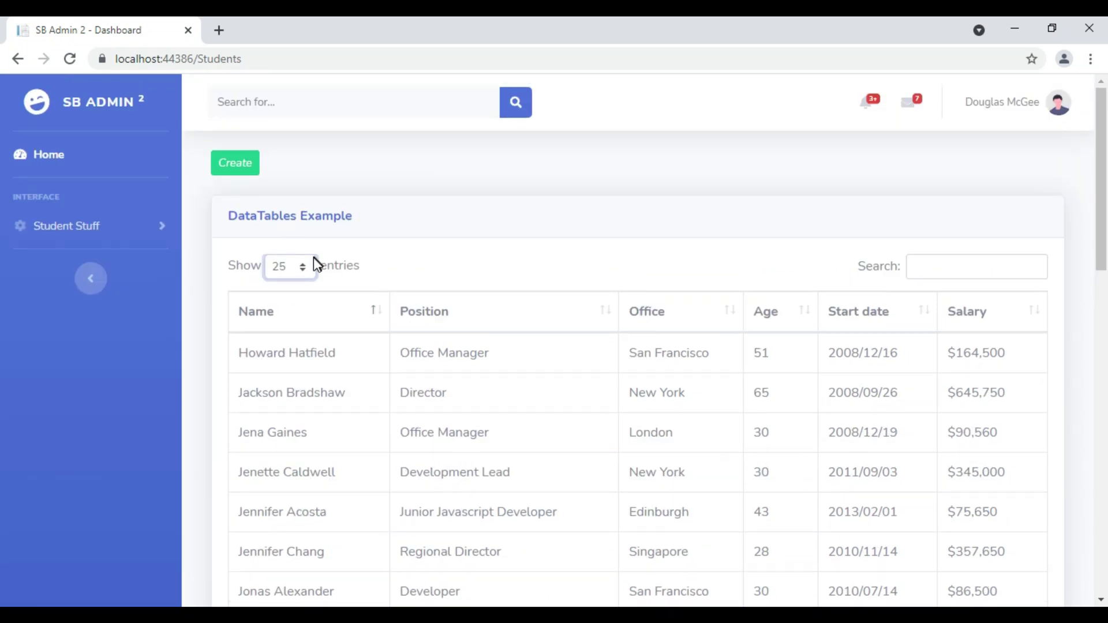
left_click(309, 270)
left_click(296, 333)
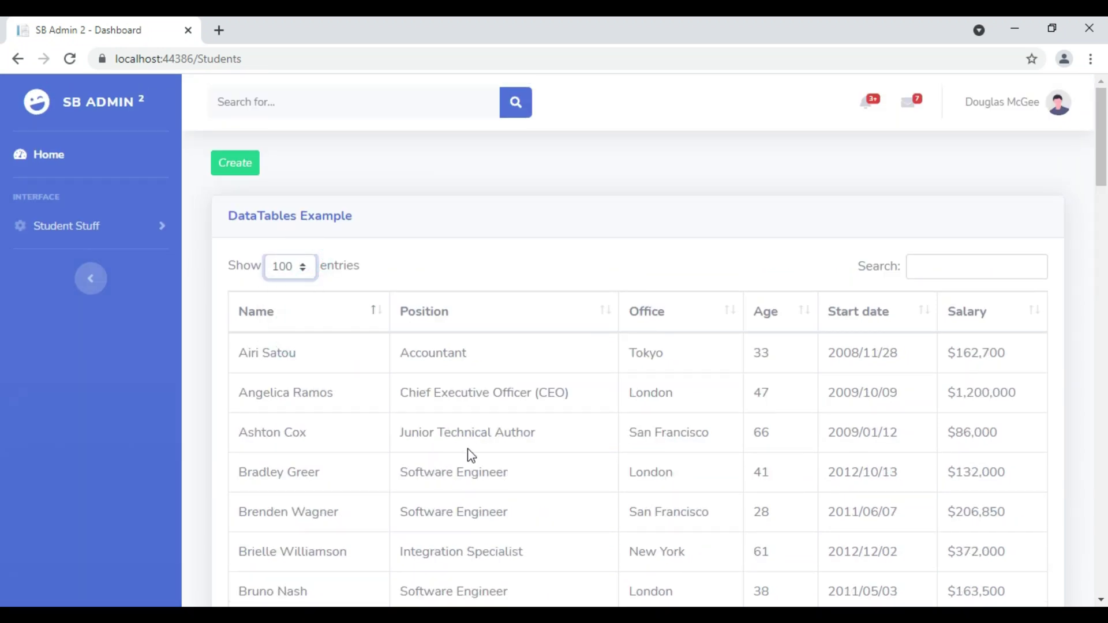
scroll(474, 433, "down", 10)
scroll(476, 434, "up", 5)
scroll(482, 438, "up", 5)
- Sort by Name, search 'air', clear it, then search again for 'angelica'
left_click(374, 317)
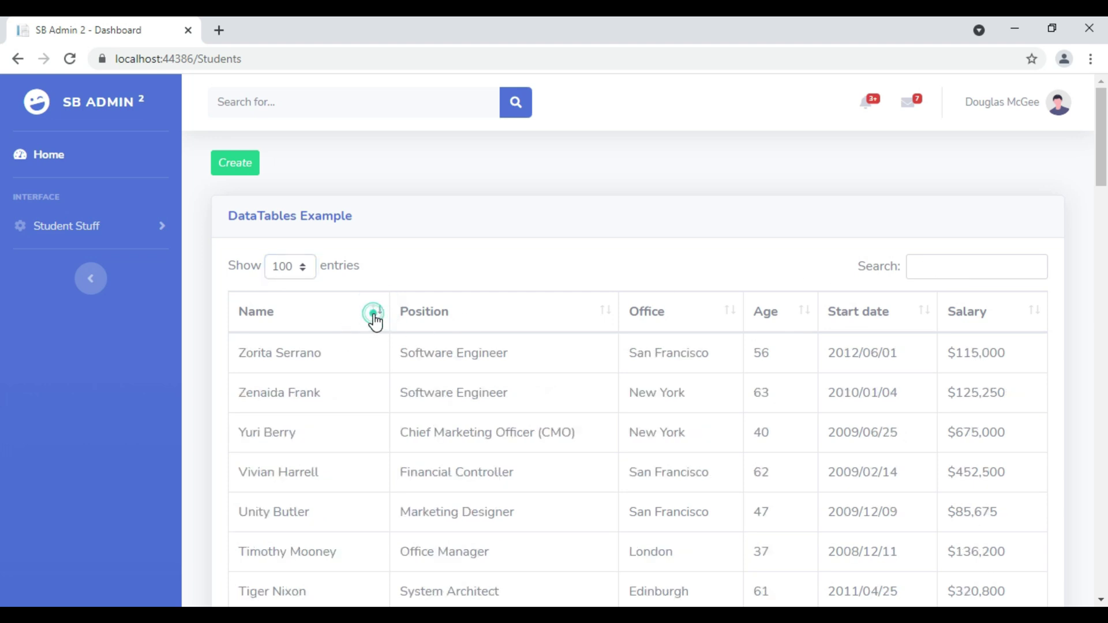
left_click(945, 267)
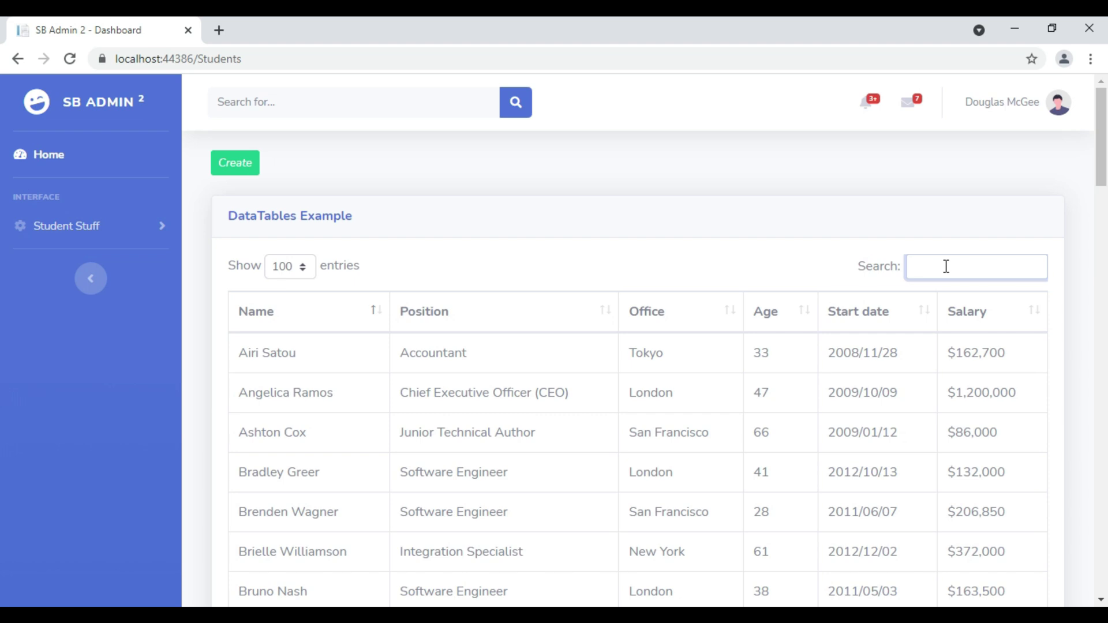
type("airi")
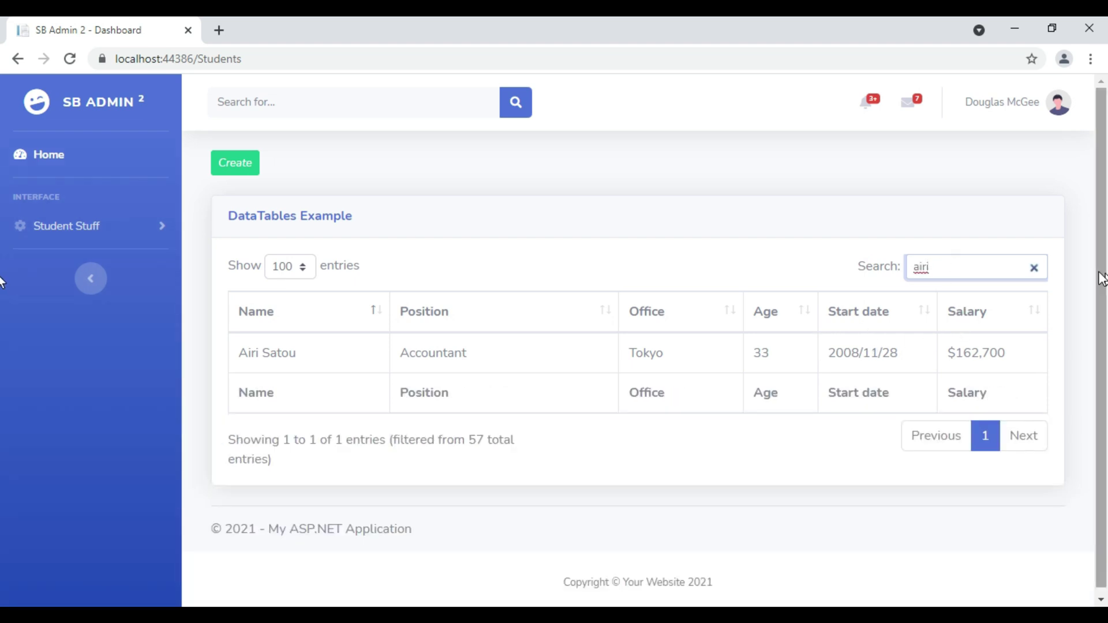
left_click(1033, 267)
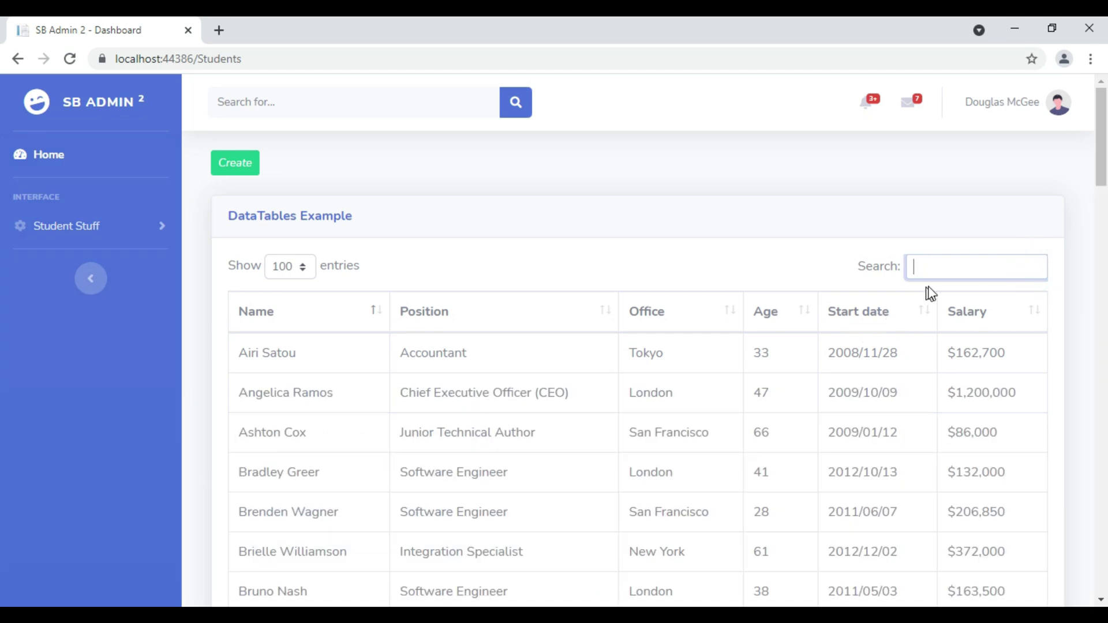
left_click(953, 267)
type("ang")
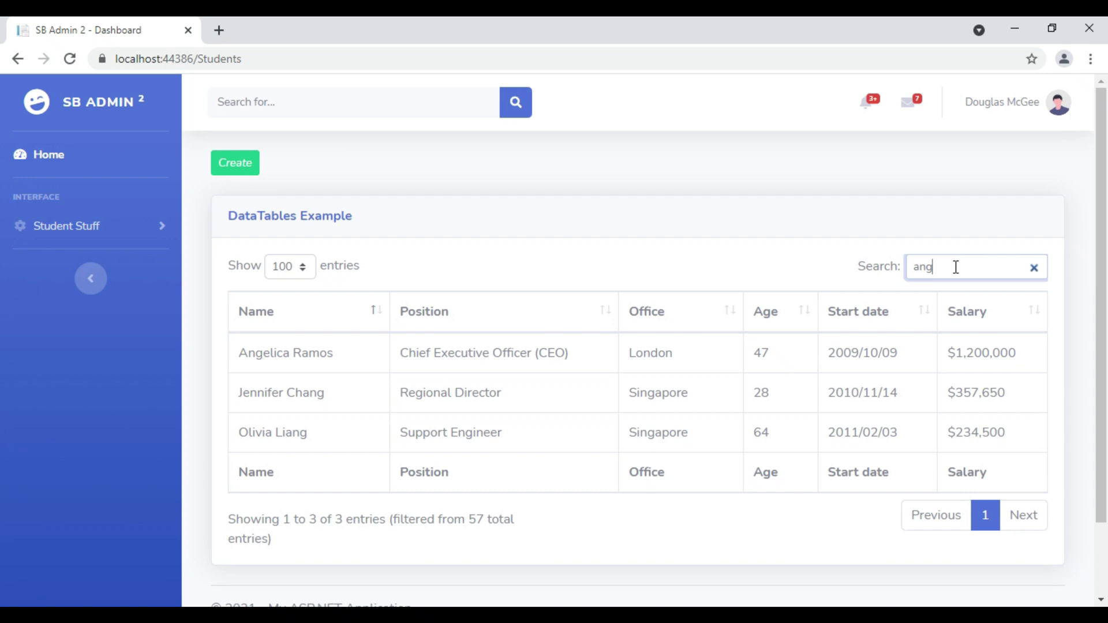
type("elica")
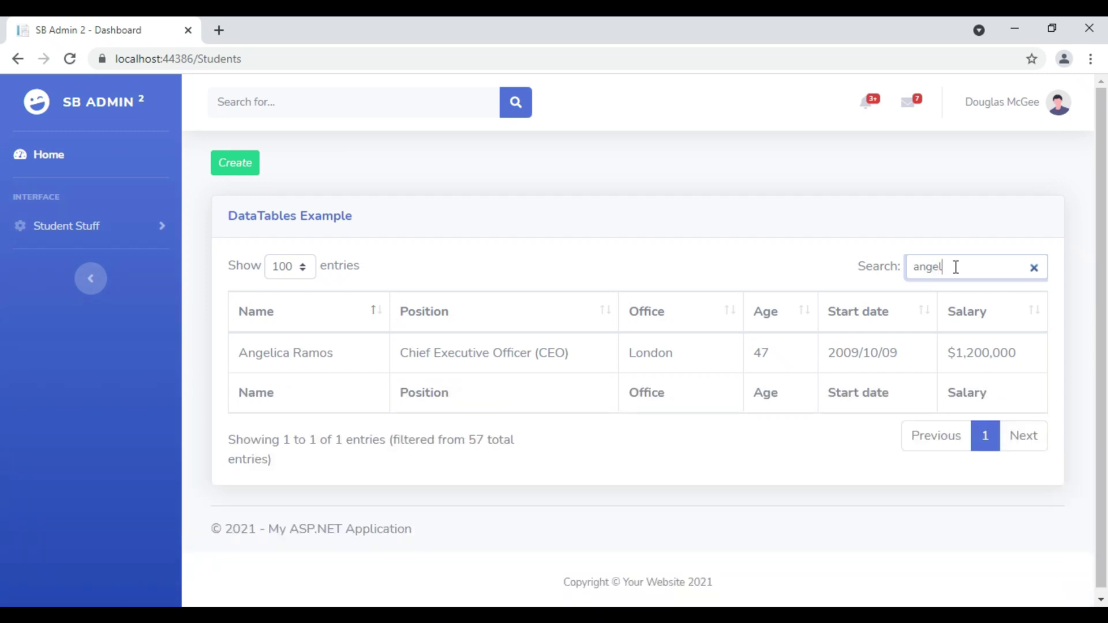
- Clear the search filter to restore all 57 students and return to the page top
left_click(1033, 268)
scroll(1021, 502, "down", 5)
scroll(1012, 509, "down", 3)
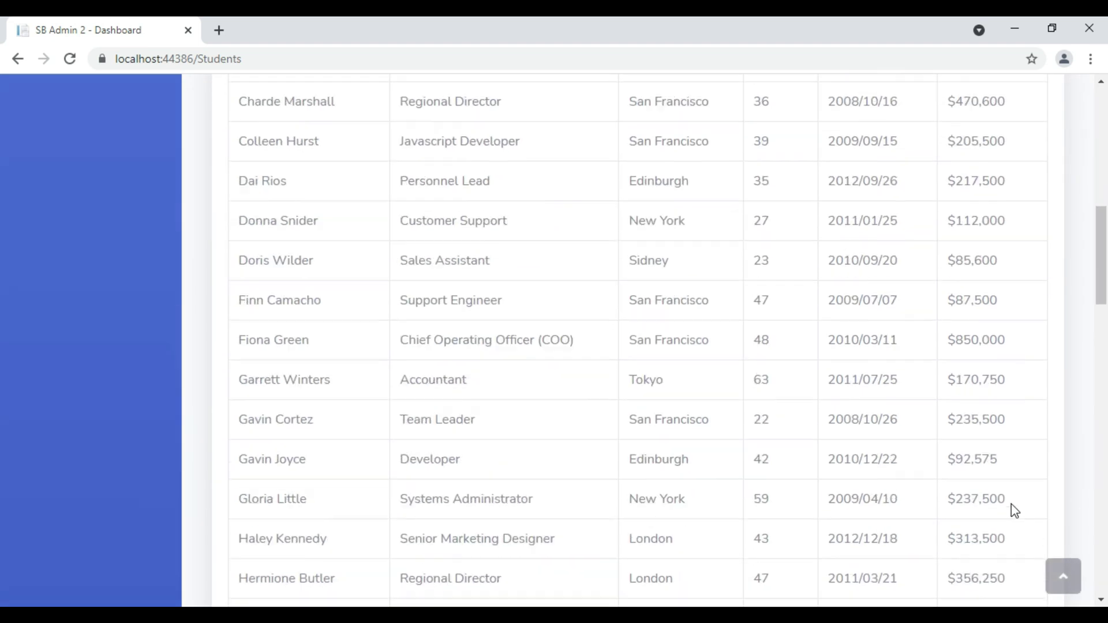
scroll(1010, 506, "down", 4)
scroll(1013, 509, "down", 5)
scroll(1014, 511, "down", 8)
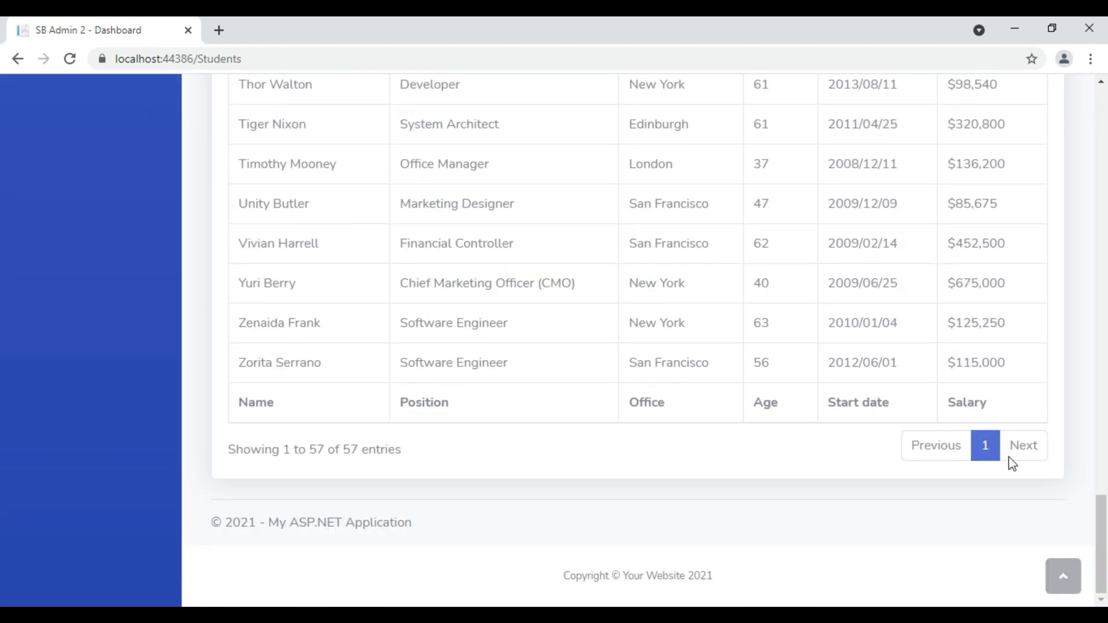
left_click(930, 446)
left_click(1064, 575)
- Show 25 entries per page, page forward, then return to page 1 and the top
left_click(289, 267)
left_click(294, 300)
left_click_drag(1099, 240, 1104, 567)
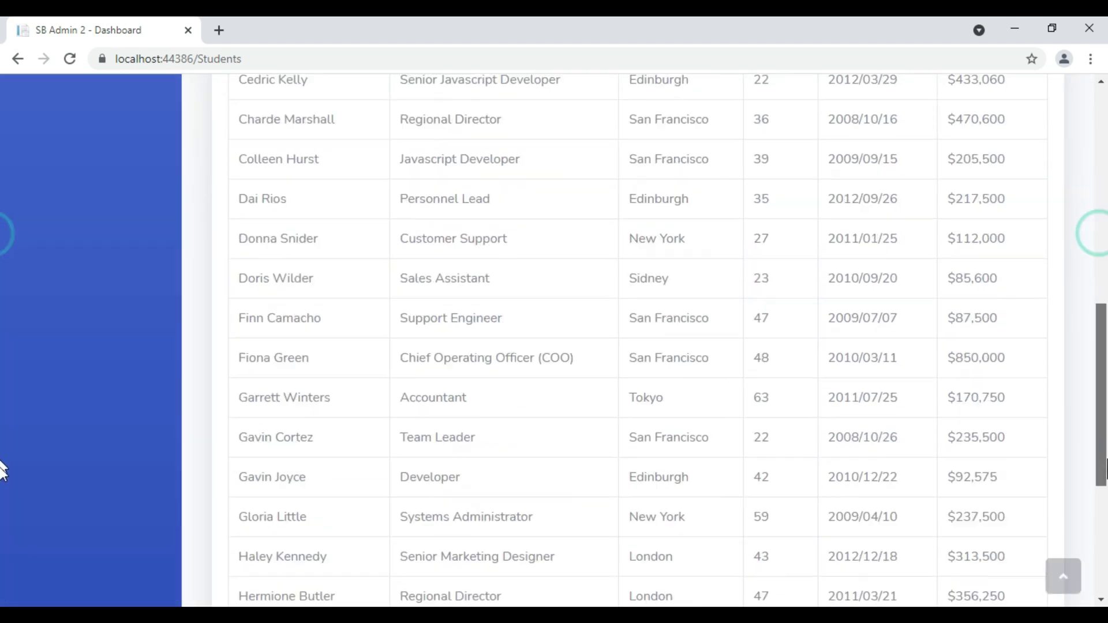
left_click(1024, 446)
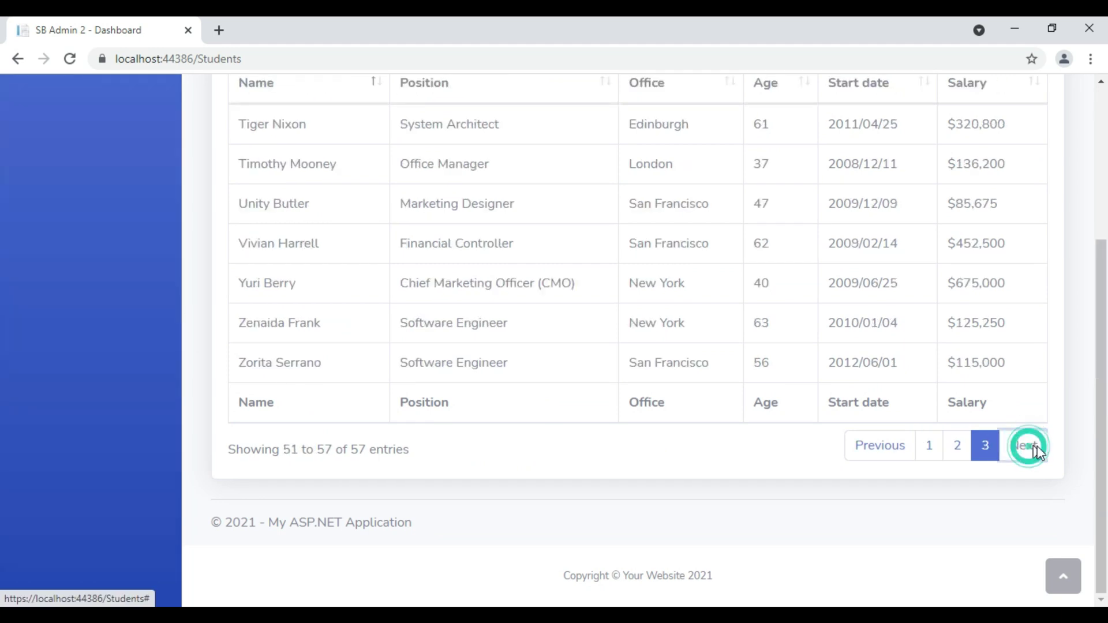
left_click(863, 446)
left_click(863, 447)
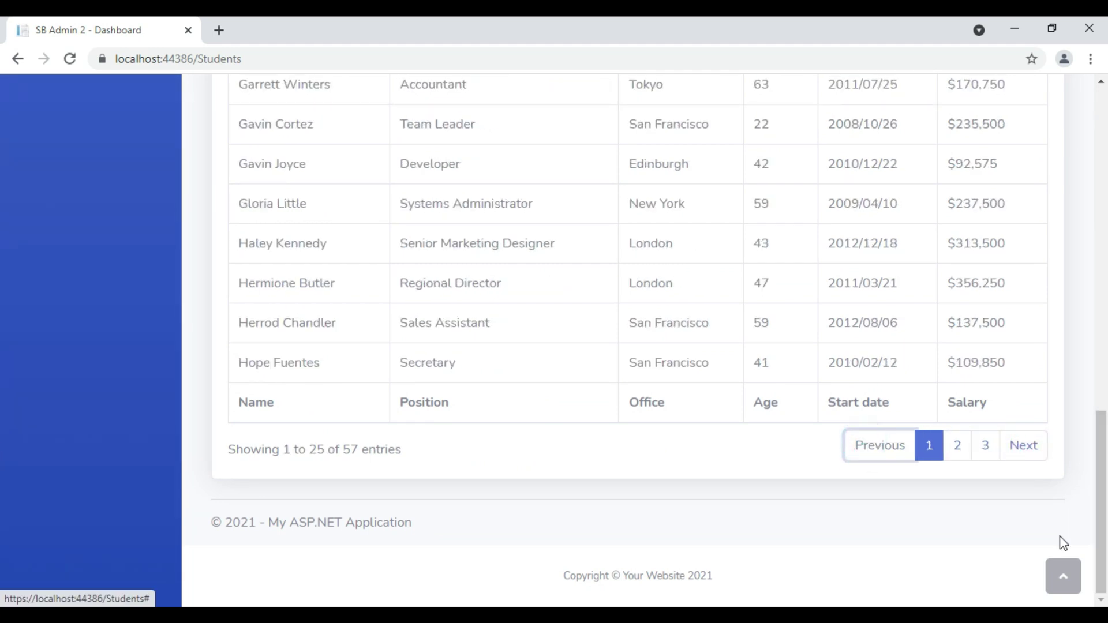
left_click(1060, 580)
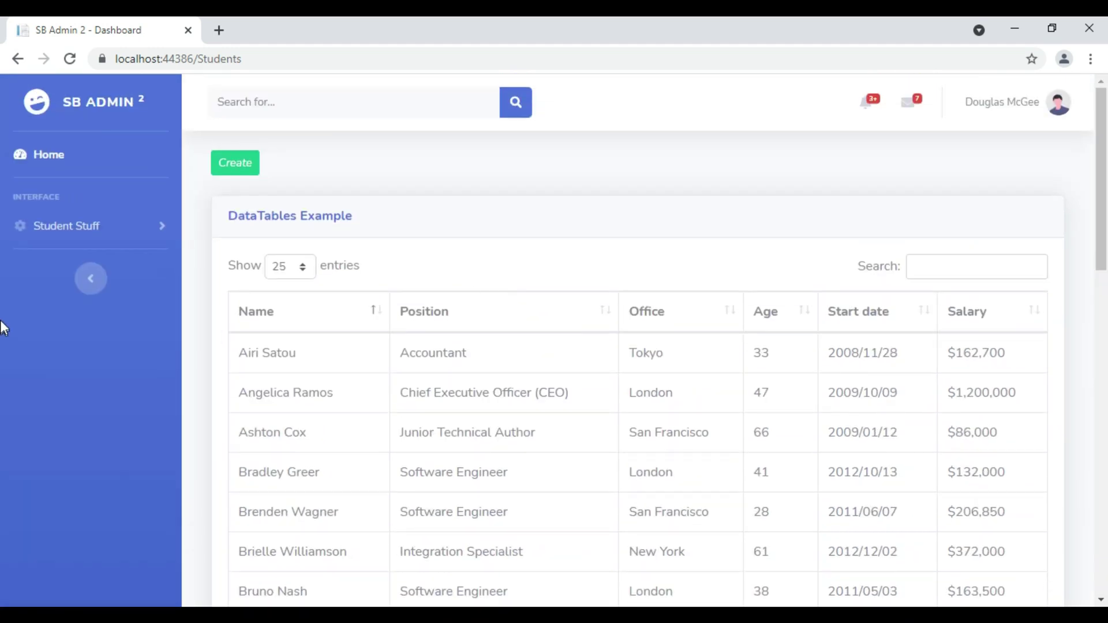
- Collapse the SB Admin sidebar to icons, then click the Search box and card header
left_click(92, 281)
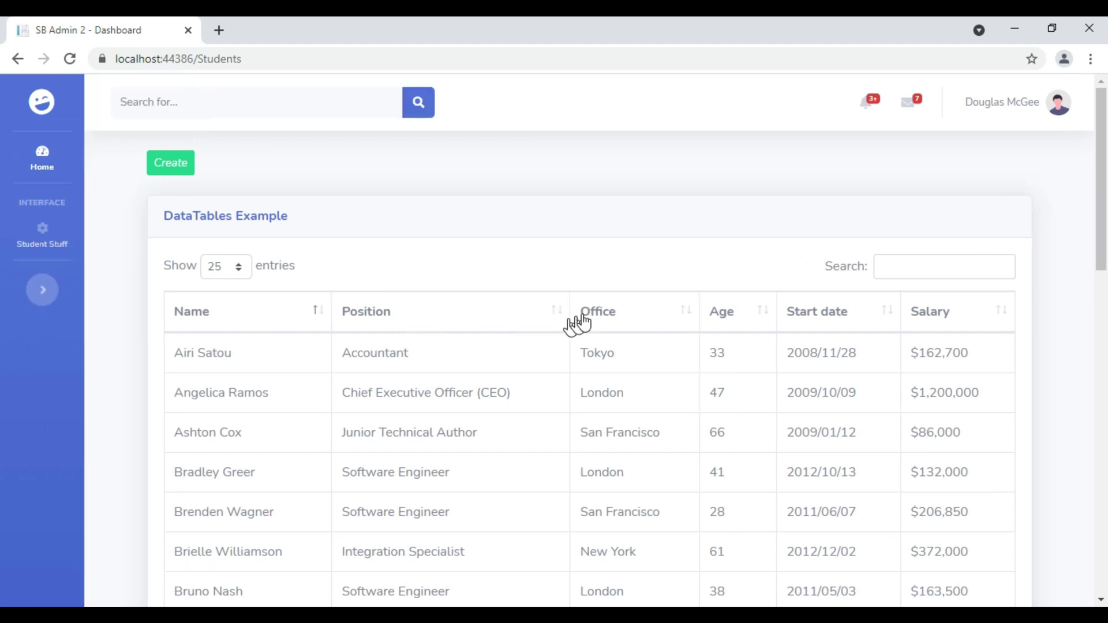
left_click(941, 265)
left_click(486, 231)
left_click(1056, 215)
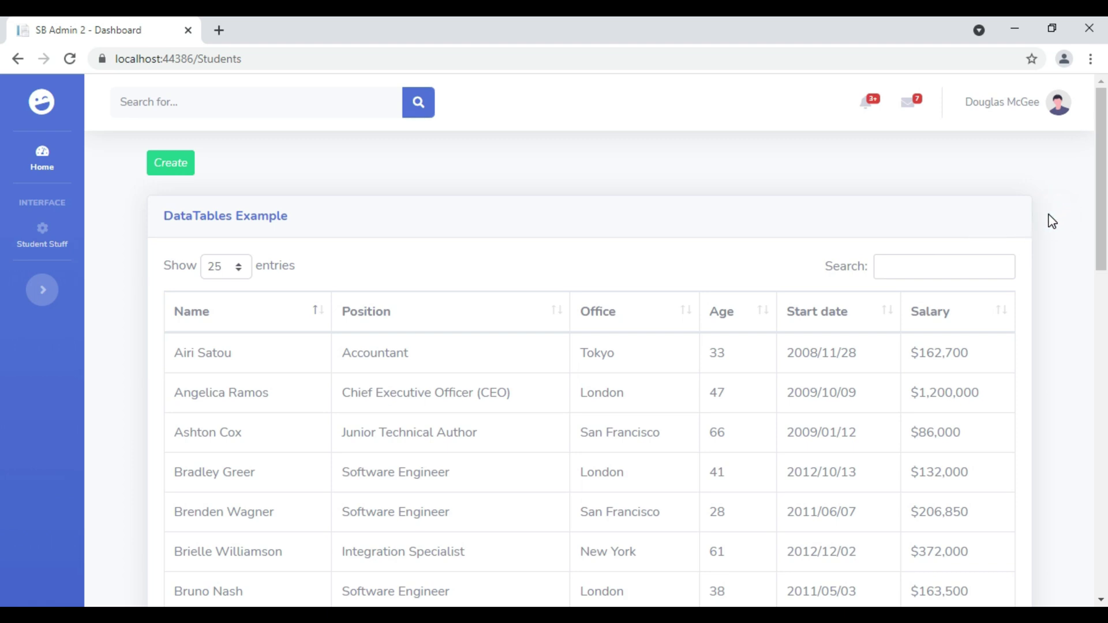